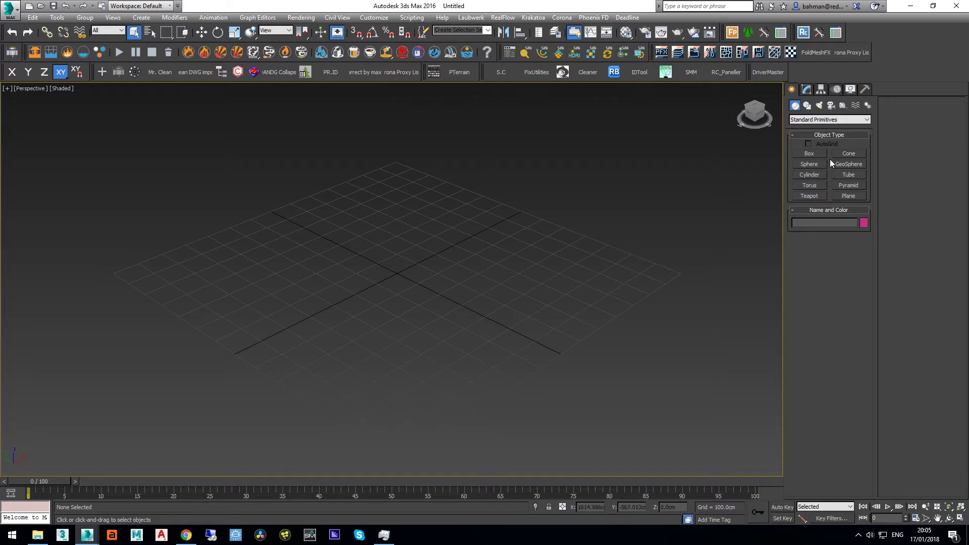
Create a sphere at the centre of the grid and set its radius to 100 cm.
click(812, 165)
drag(399, 276, 439, 272)
click(806, 90)
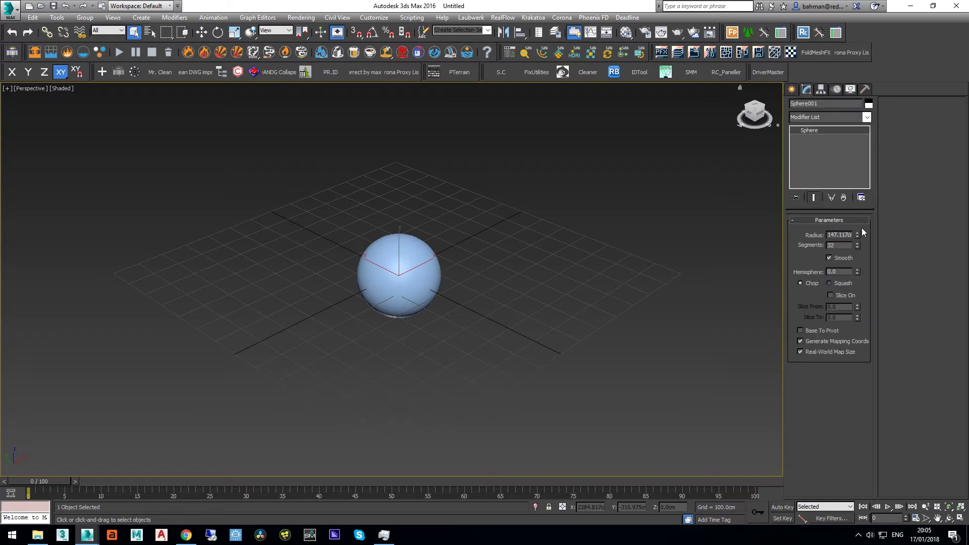
double_click(843, 233)
text(100)
key(Return)
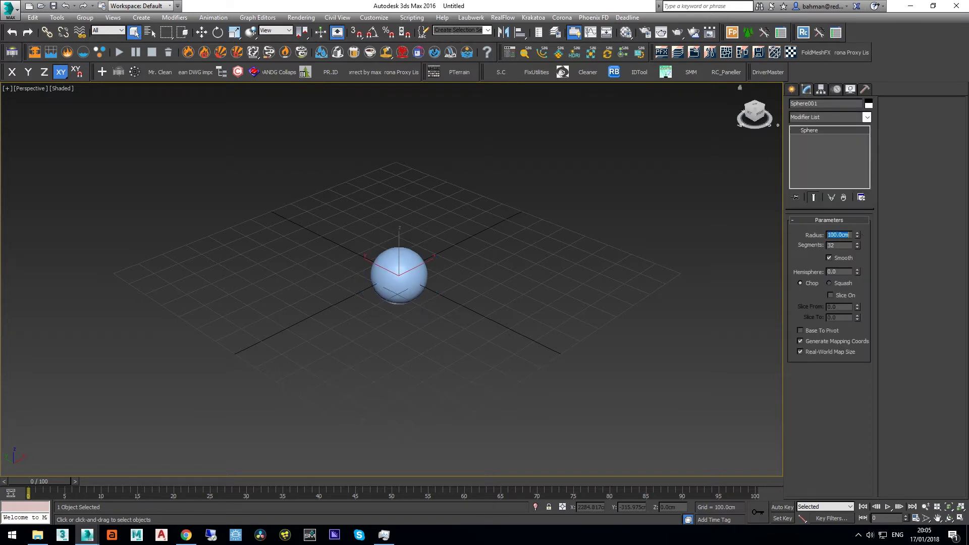
Apply a Phoenix FD fire preset to the sphere and set its turbulence helper to size 100 cm and strength 10.
click(186, 52)
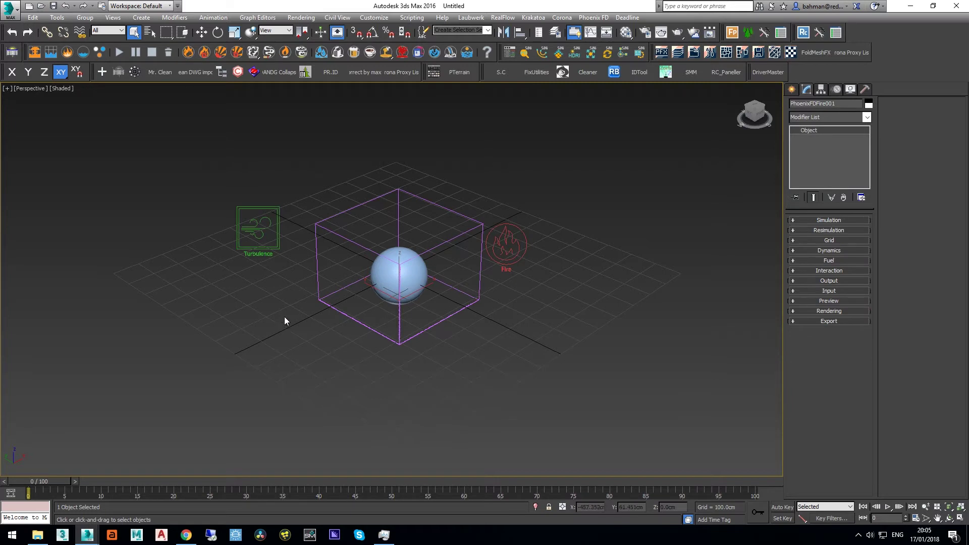
drag(292, 289, 193, 171)
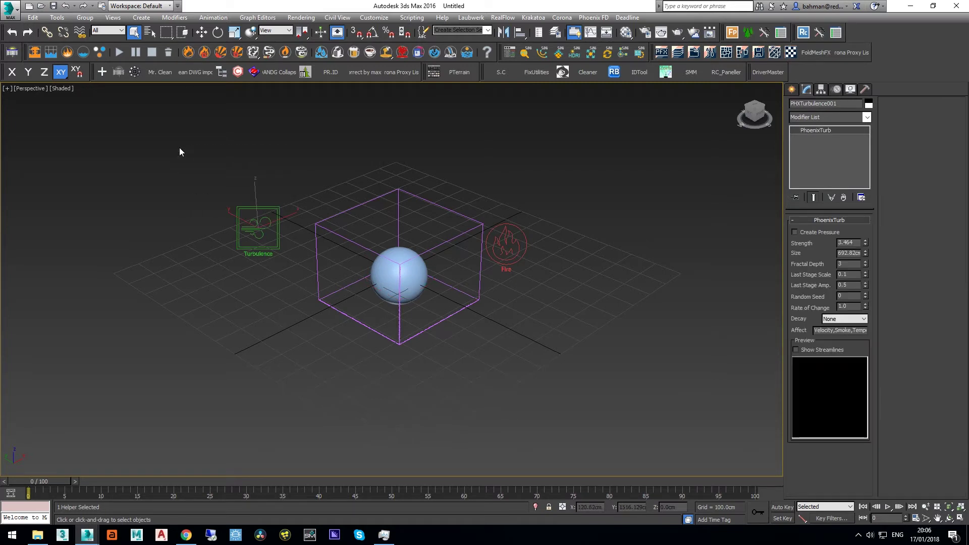
double_click(848, 252)
text(100.0cm)
double_click(851, 242)
text(10)
key(Return)
Set the fire source's emit mode to Volume Inject and convert its sphere emitter to non-solid.
drag(561, 282, 515, 198)
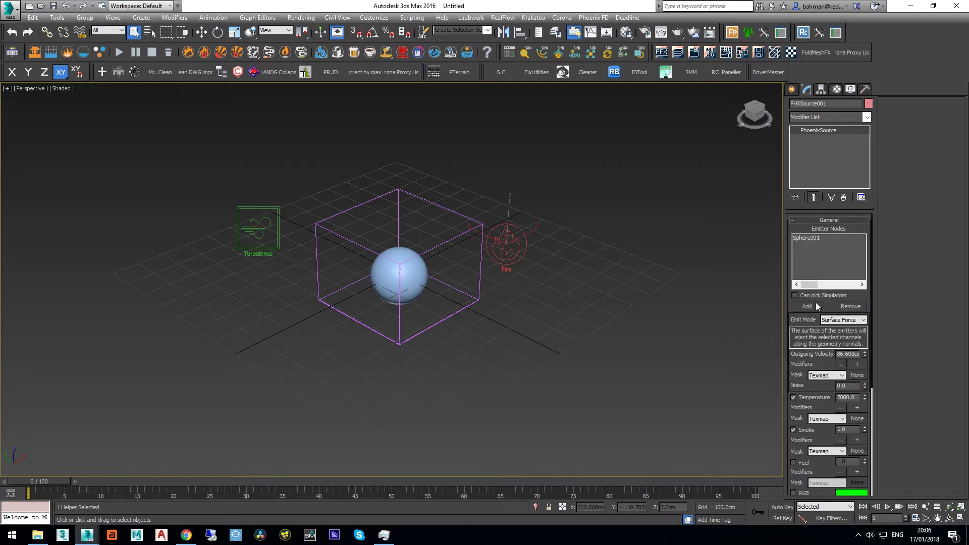
click(835, 321)
click(840, 329)
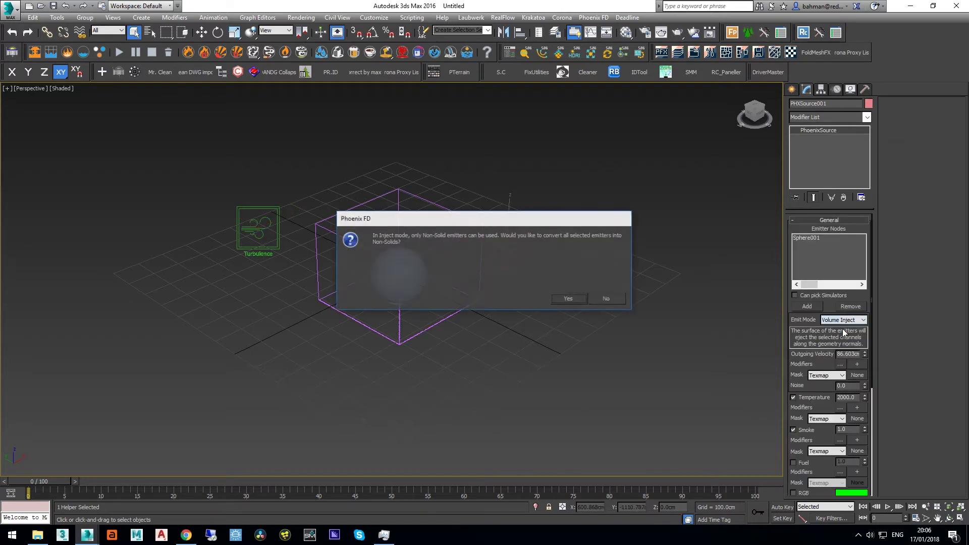
click(571, 299)
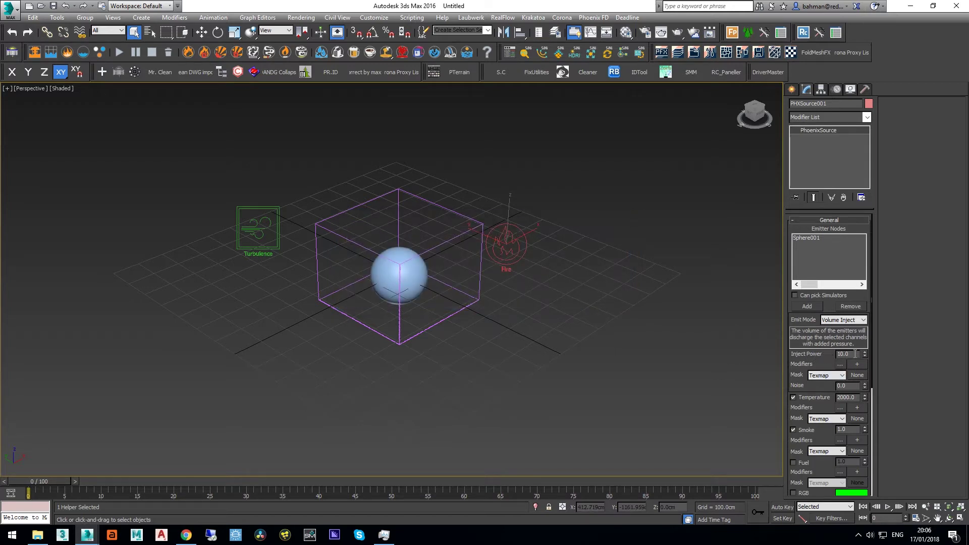
Set the fire simulator's grid scene scale to 2 and turn off Massive Vorticity in its dynamics.
drag(493, 347, 368, 324)
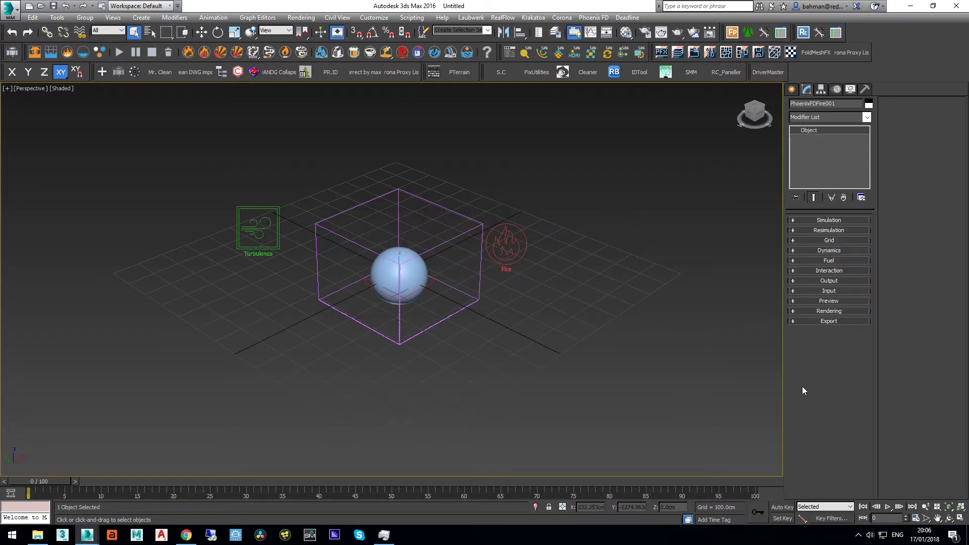
click(841, 240)
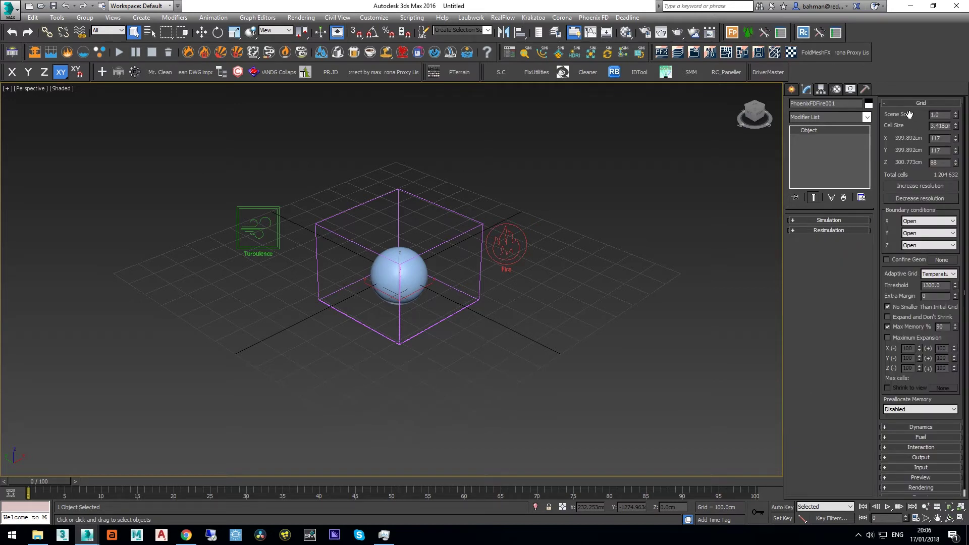
double_click(936, 114)
text(2)
key(Return)
click(919, 102)
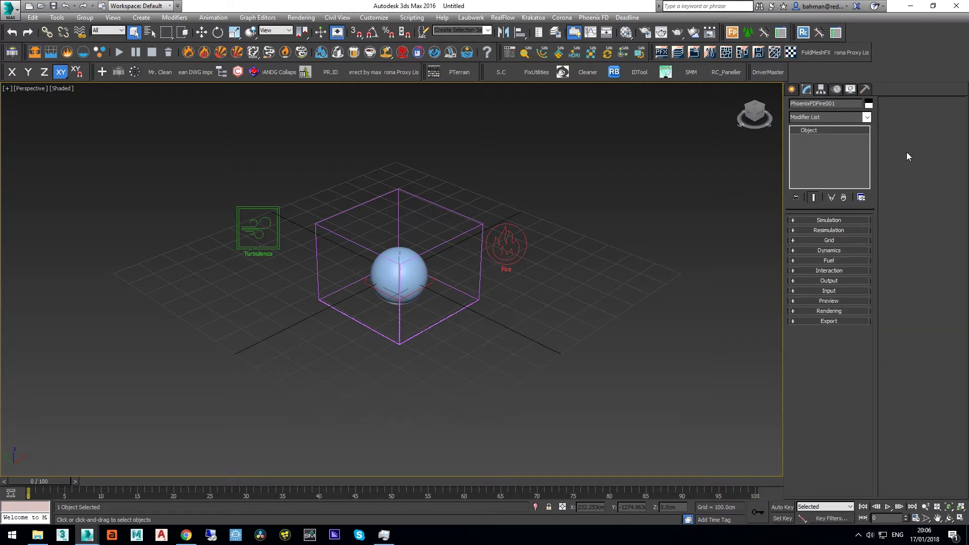
click(839, 250)
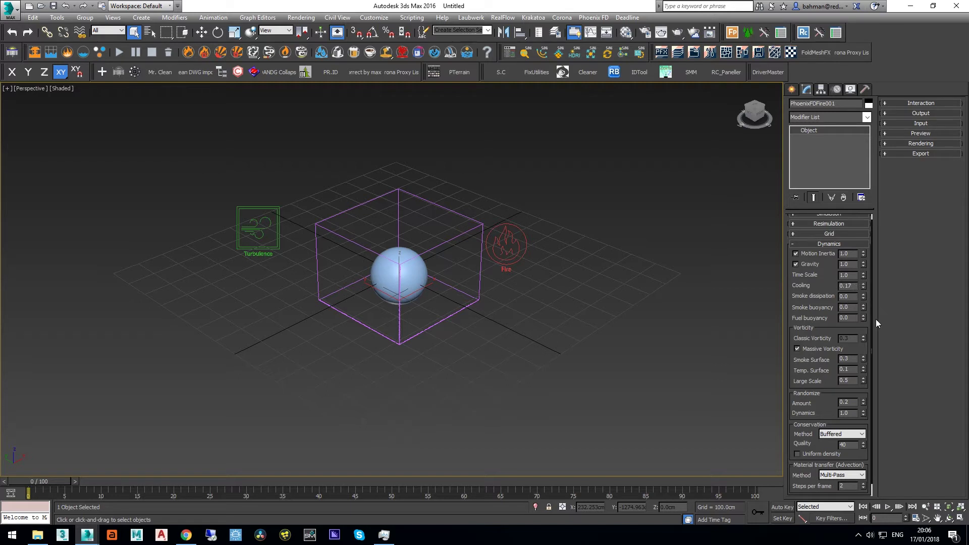
click(818, 350)
Set the simulation cache save path to a file named Fire in C:\Sim and enable the Velocity output channel.
click(920, 113)
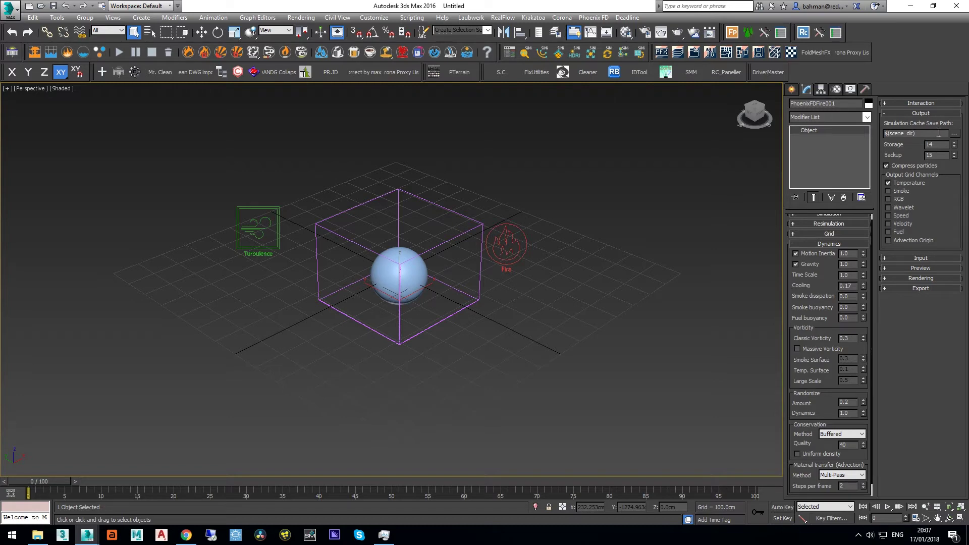
click(954, 134)
click(940, 144)
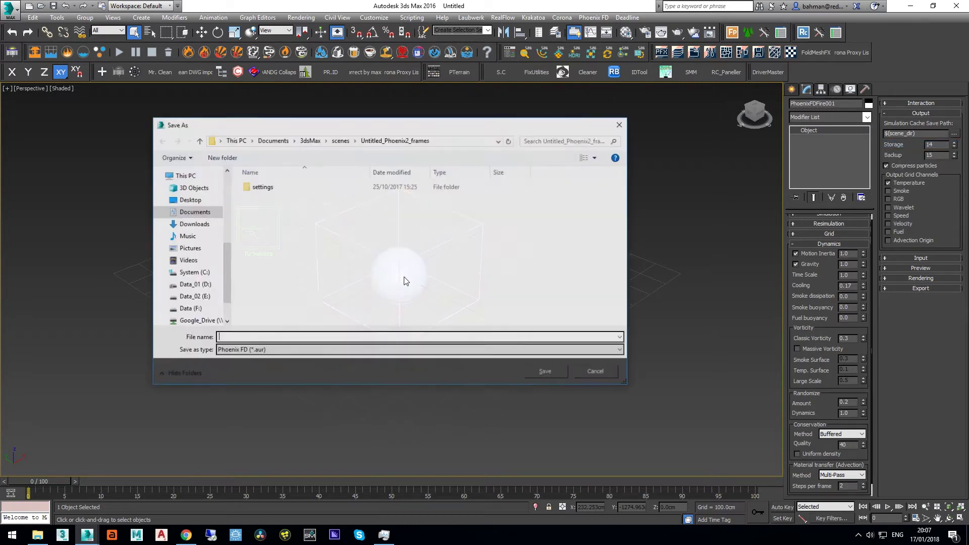
scroll(202, 306, down, 1)
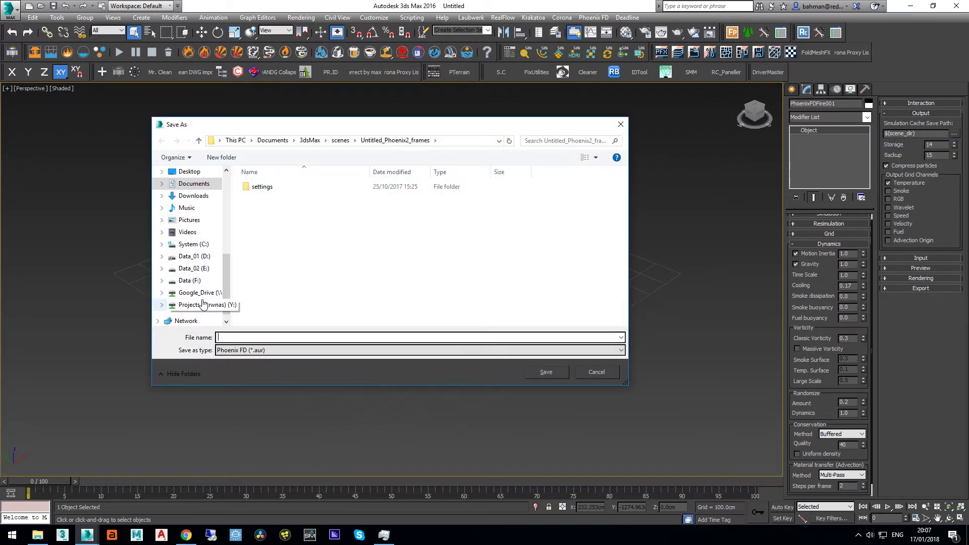
click(201, 245)
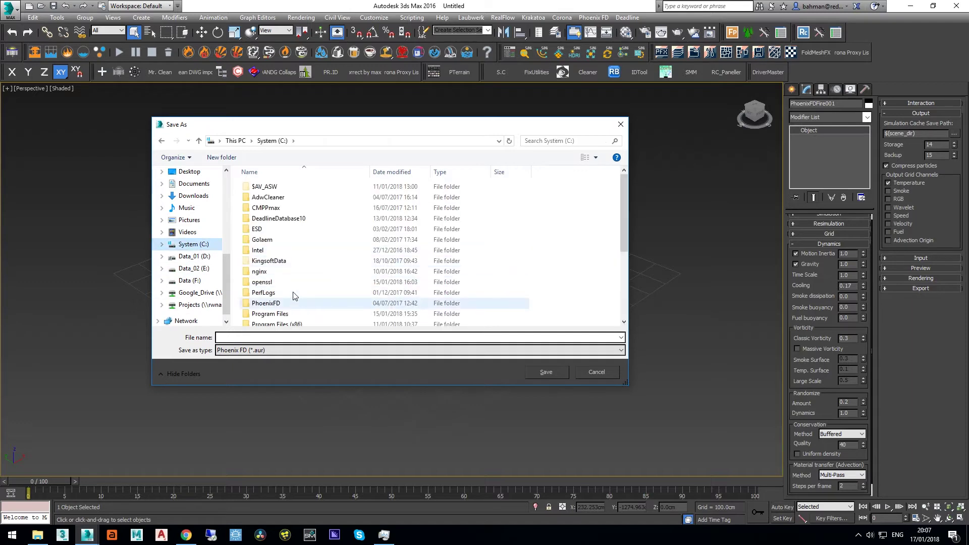
scroll(293, 293, down, 4)
double_click(257, 246)
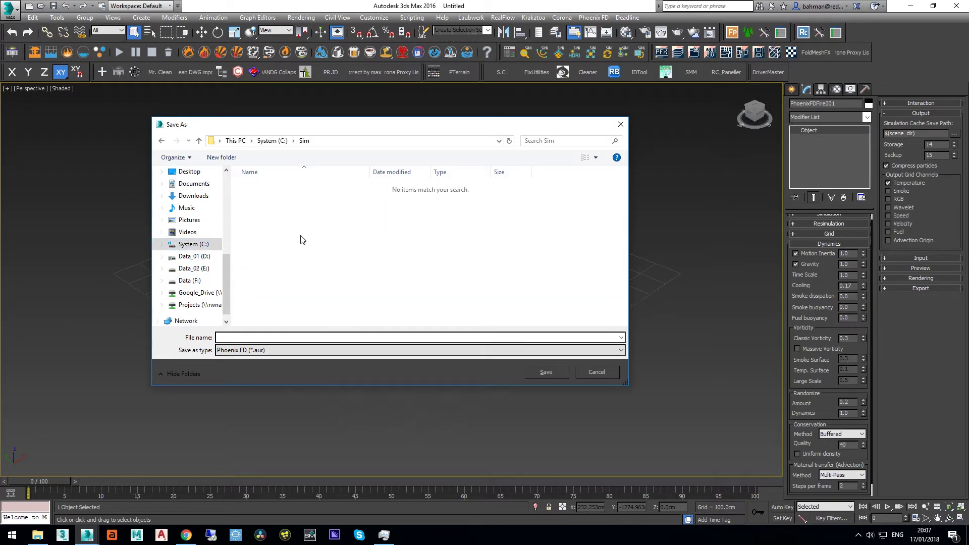
click(259, 337)
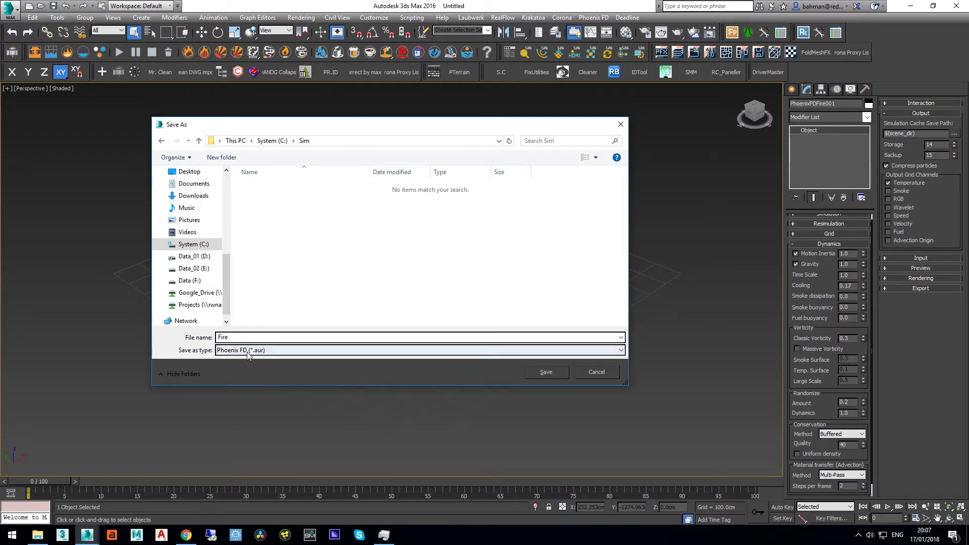
key(Return)
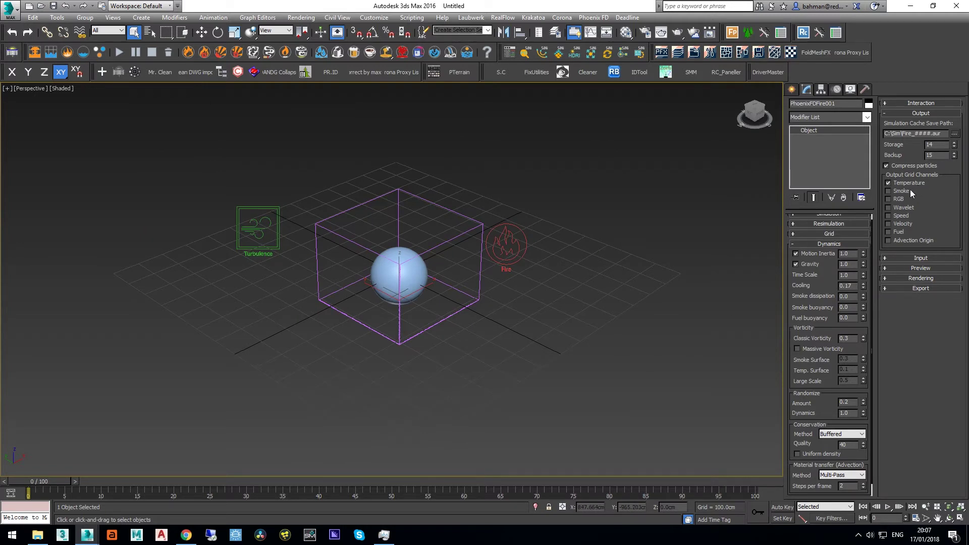
click(904, 223)
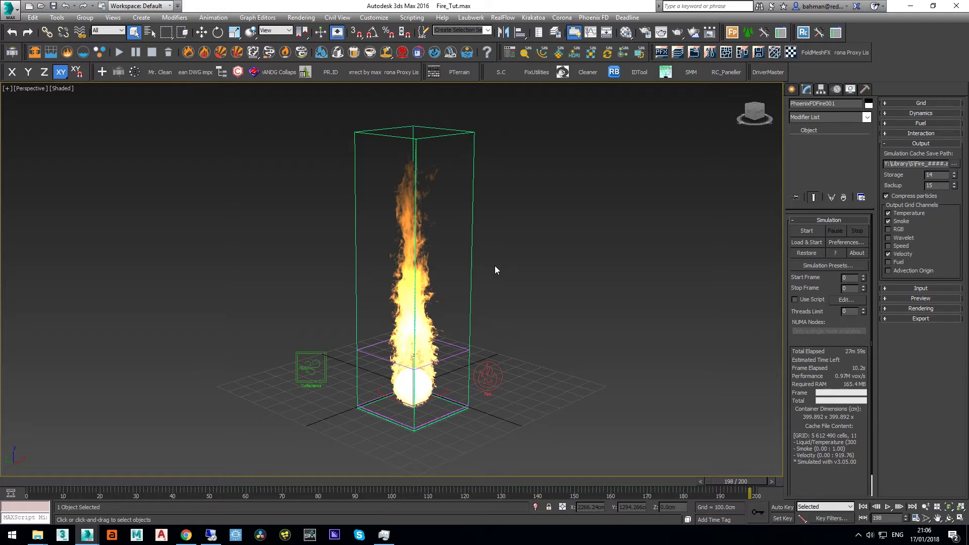
Open a Windows command prompt by running cmd.
key(super+r)
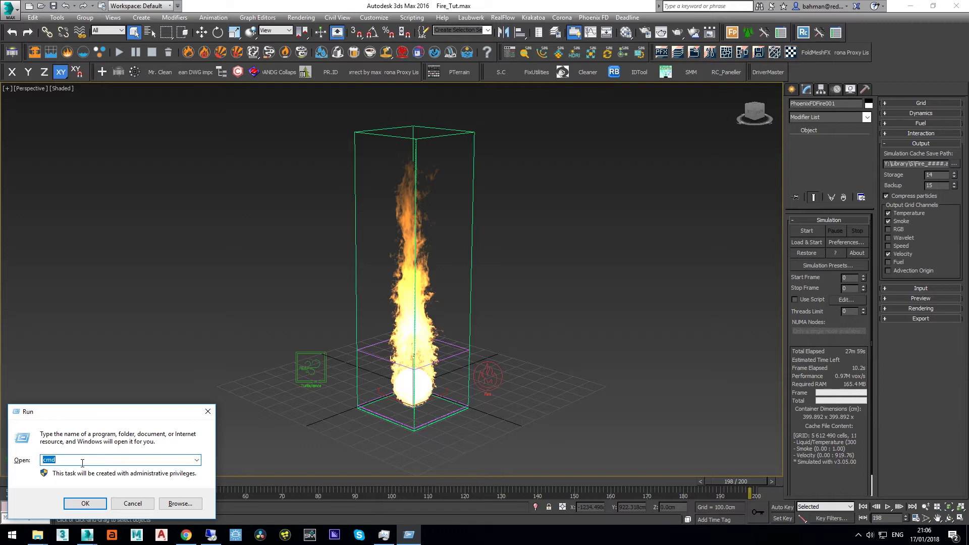
click(85, 503)
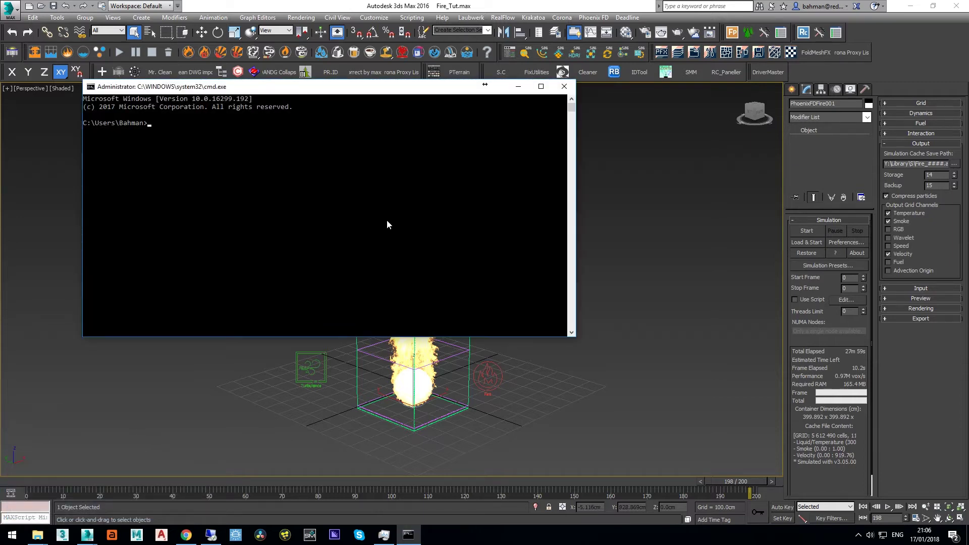
drag(247, 87, 238, 110)
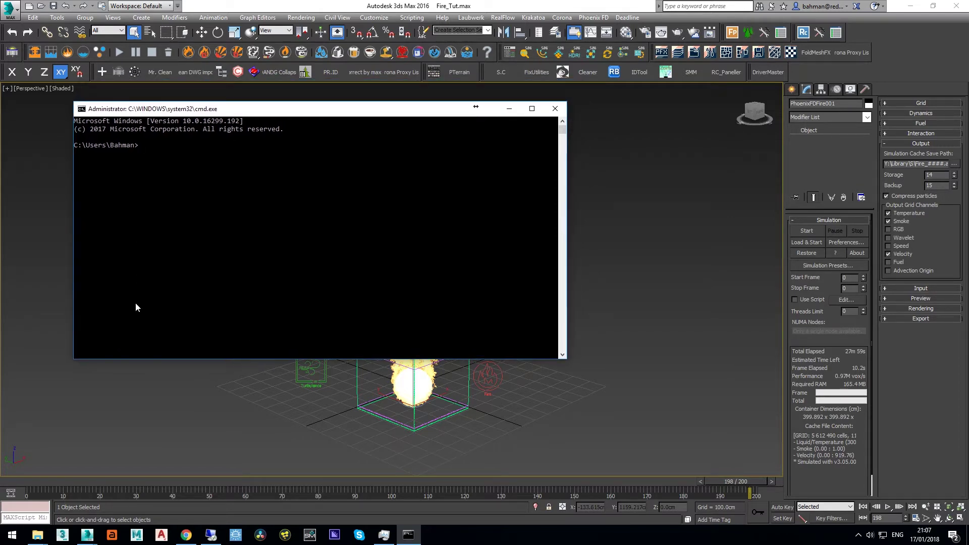
Switch to the File Explorer window with cache_converter and copy the path of its Phoenix FD tools folder.
mouse_move(38, 534)
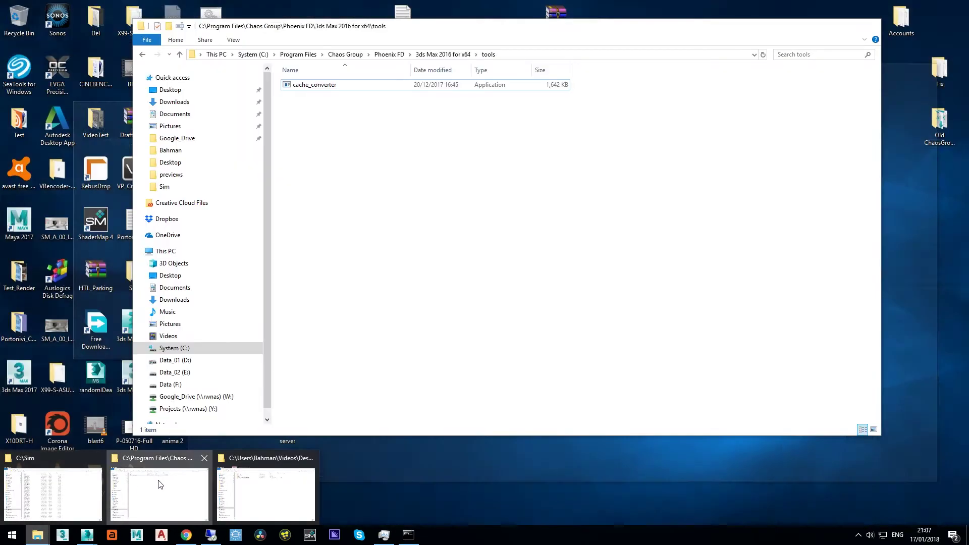
click(160, 483)
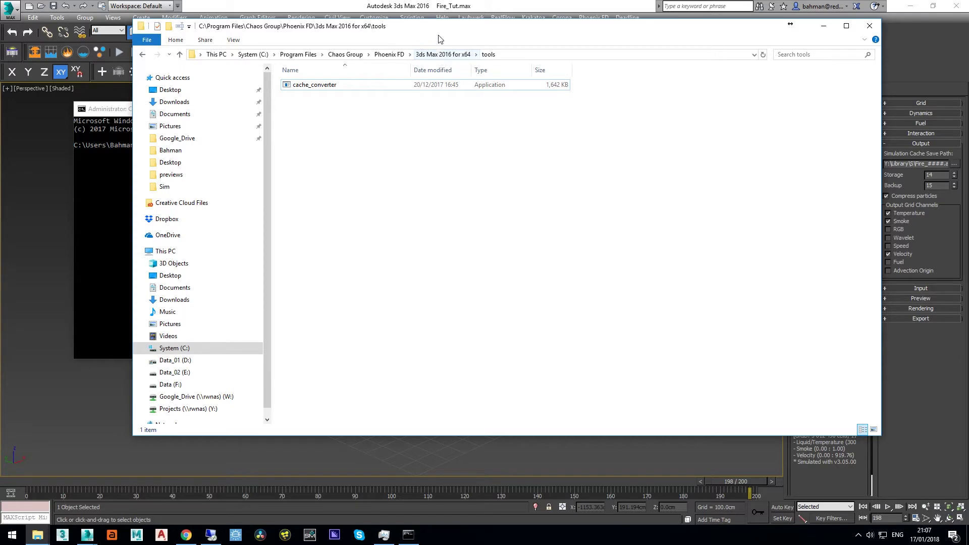
drag(436, 29, 424, 30)
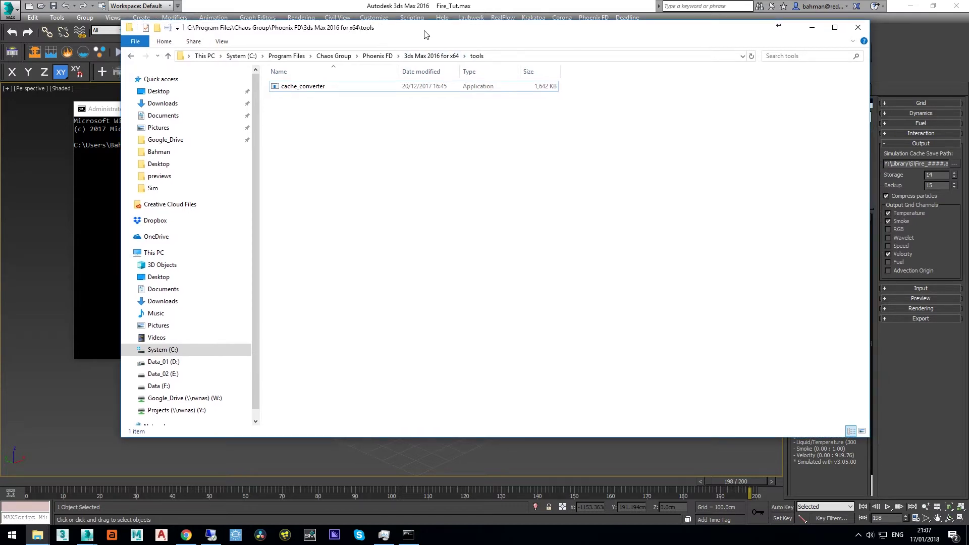
click(496, 55)
key(ctrl+c)
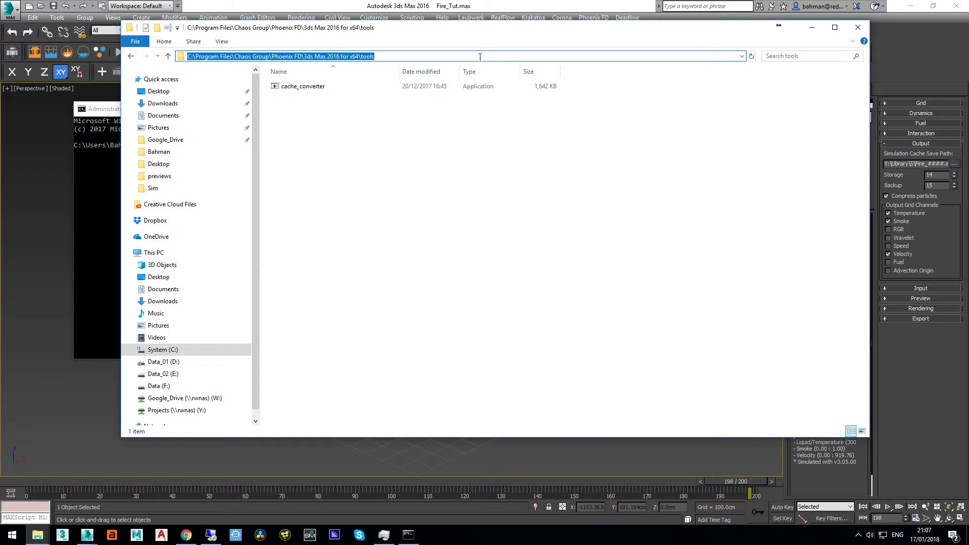
Change the command prompt's directory to C:\Program Files\Chaos Group\Phoenix FD\3ds Max 2016 for x64\tools.
click(100, 131)
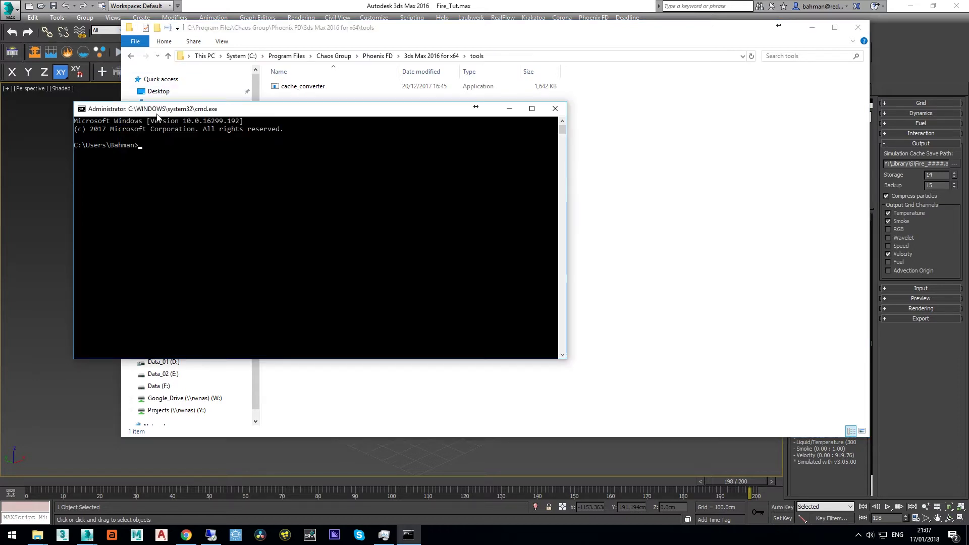
text(cd\)
key(Return)
text(cd)
key(ctrl+v)
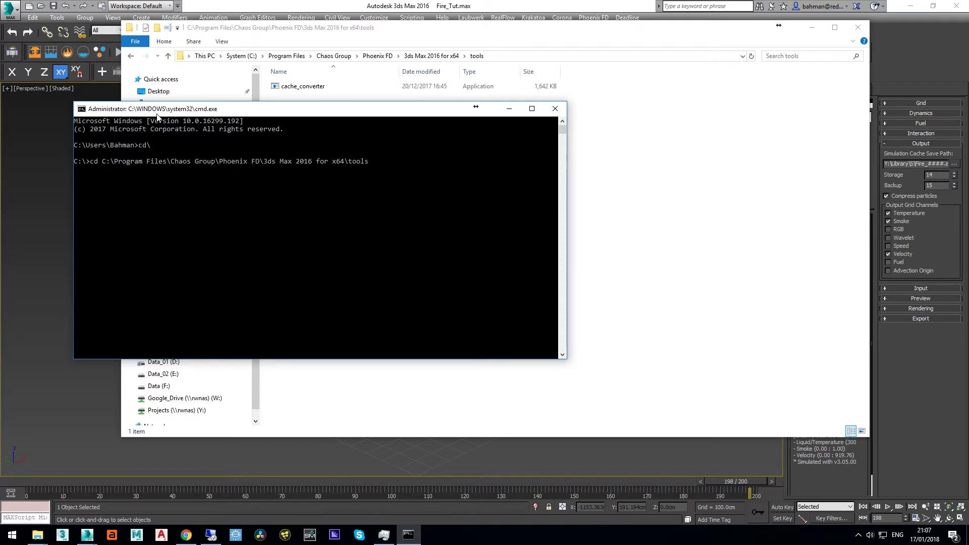
key(Return)
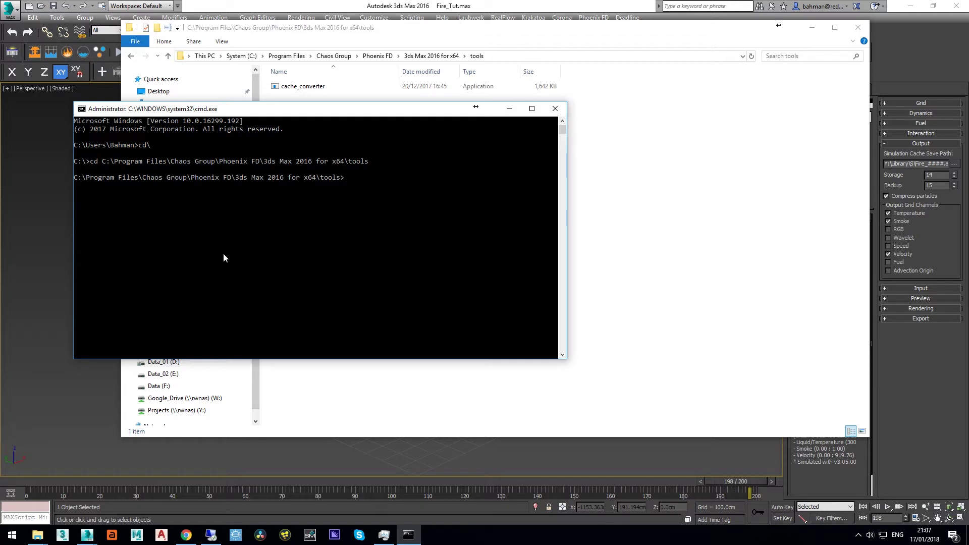
Run cache_converter.exe -srcfile C:\sim\fire_####.aur -dstfile C:\sim\Out_####.vdb -start 0 -end 200 to convert the fire cache.
drag(311, 113, 324, 121)
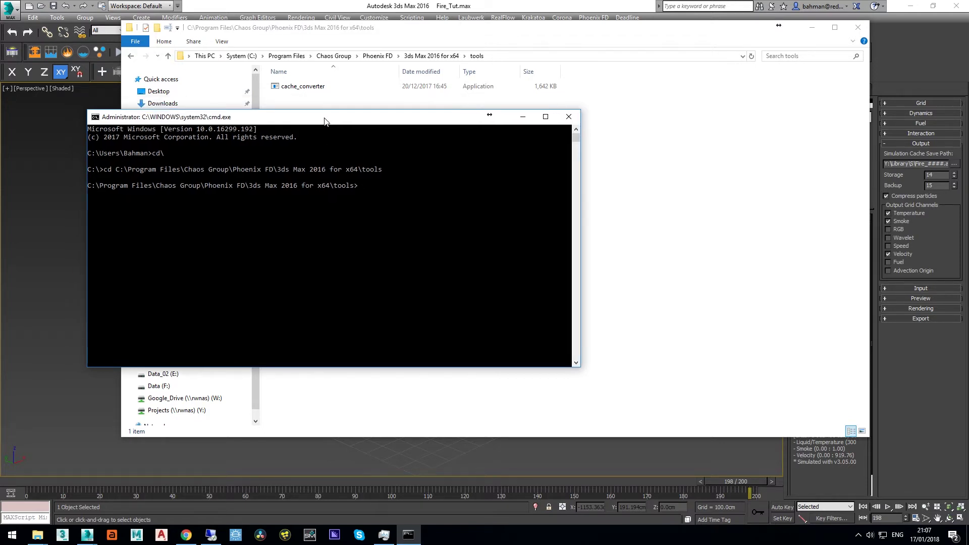
text(cache_converter.exe -srcfile C:\sim\fire)
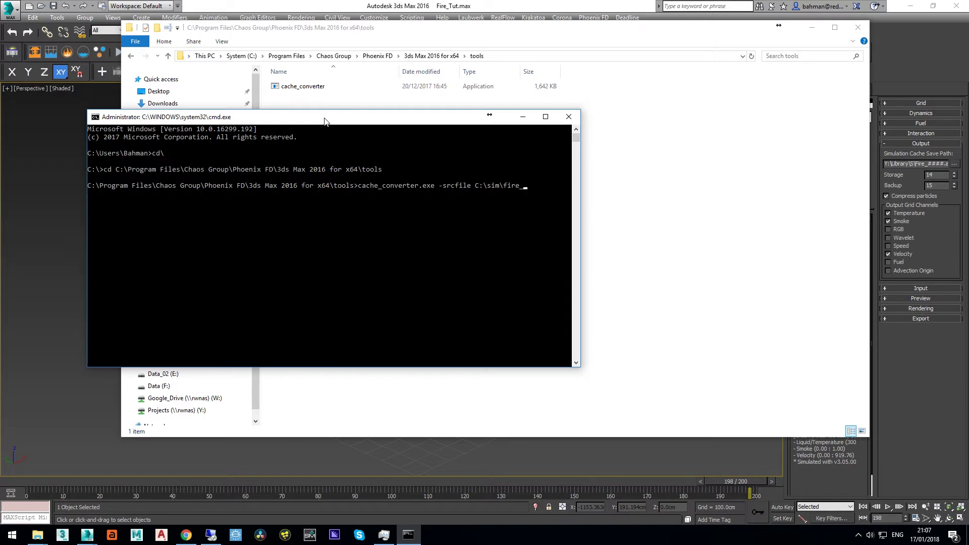
text(_####)
text(a)
text(ur -dstfile)
text(C:\sim\Out_####.vdb)
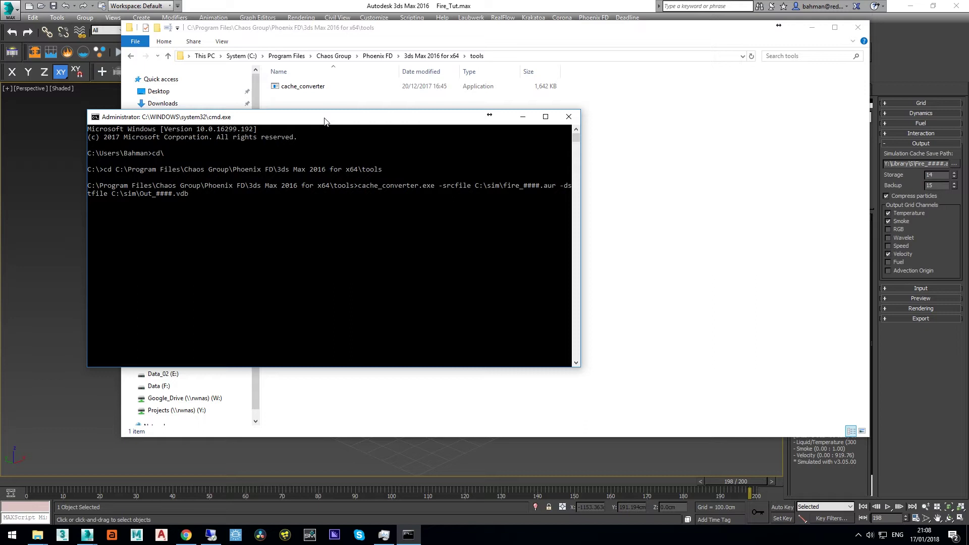
text( -start 0 -end 200)
key(Return)
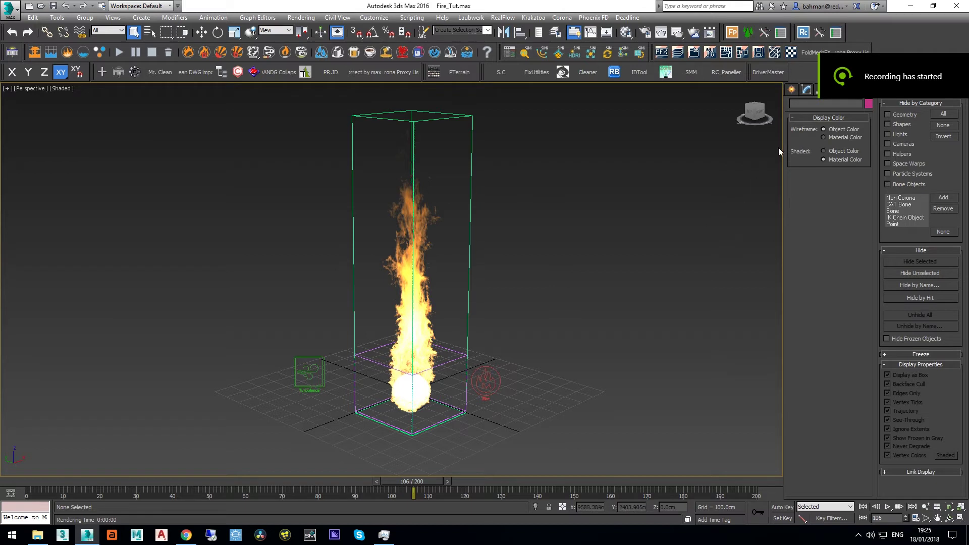
Create a Redshift Volume object on the ground grid beside the fire simulator.
click(792, 89)
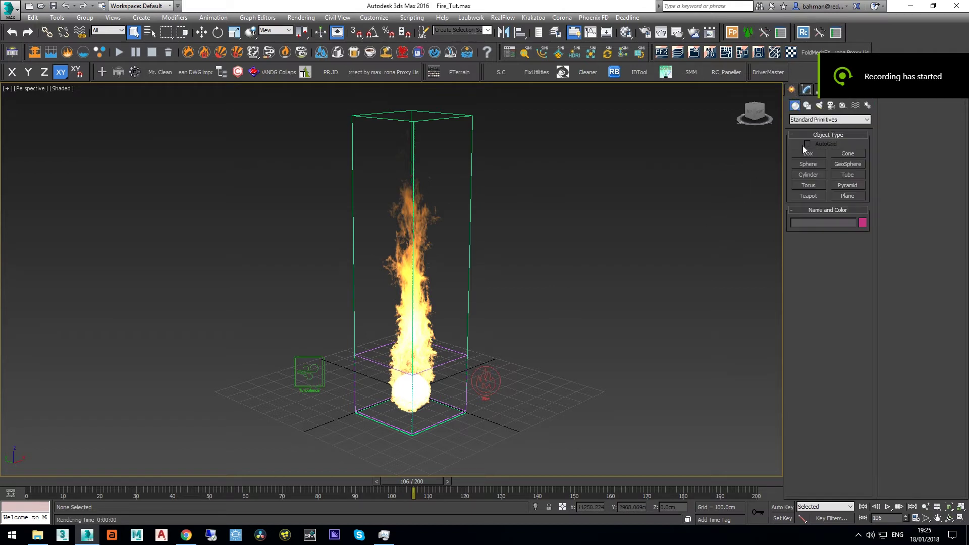
click(806, 120)
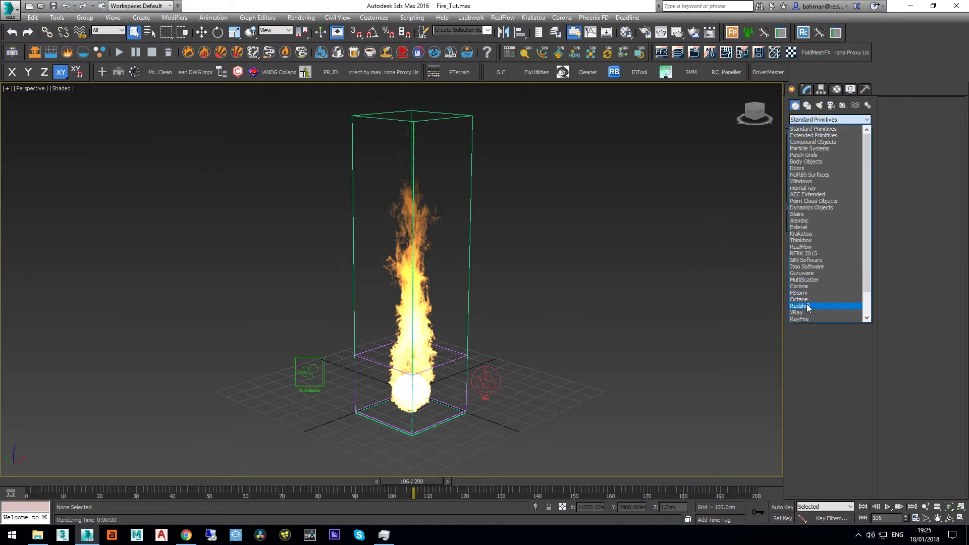
click(806, 306)
click(848, 153)
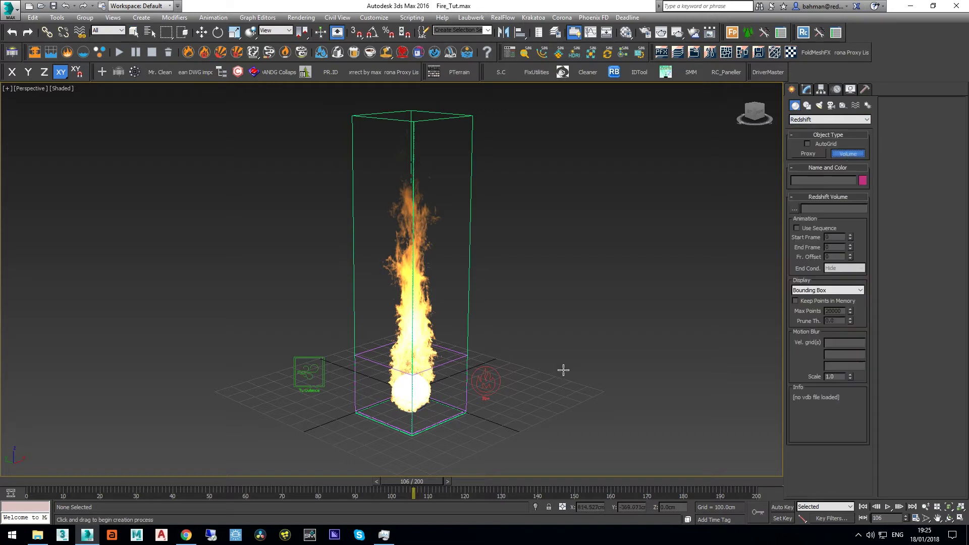
click(519, 419)
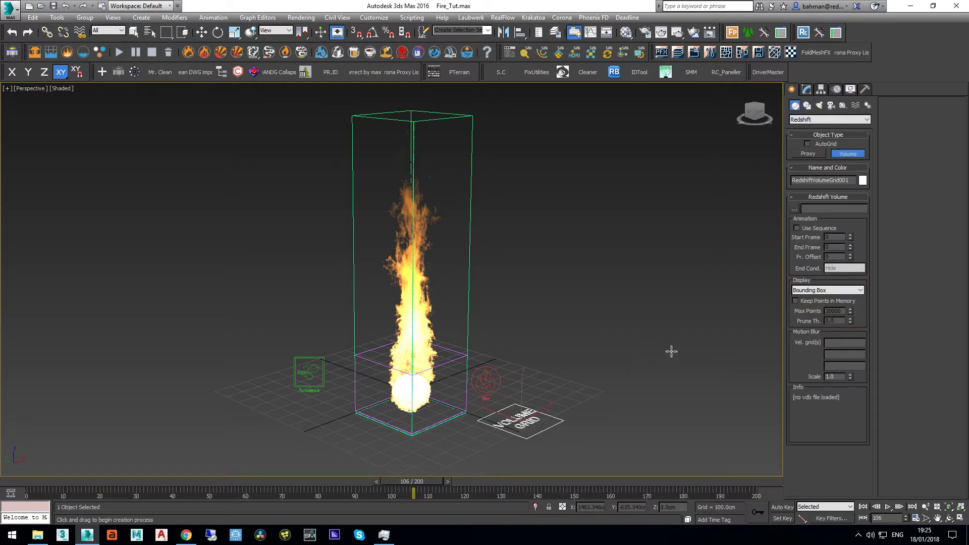
Load Out_0000.vdb from C:\Sim into the Redshift Volume as its VDB sequence.
click(805, 90)
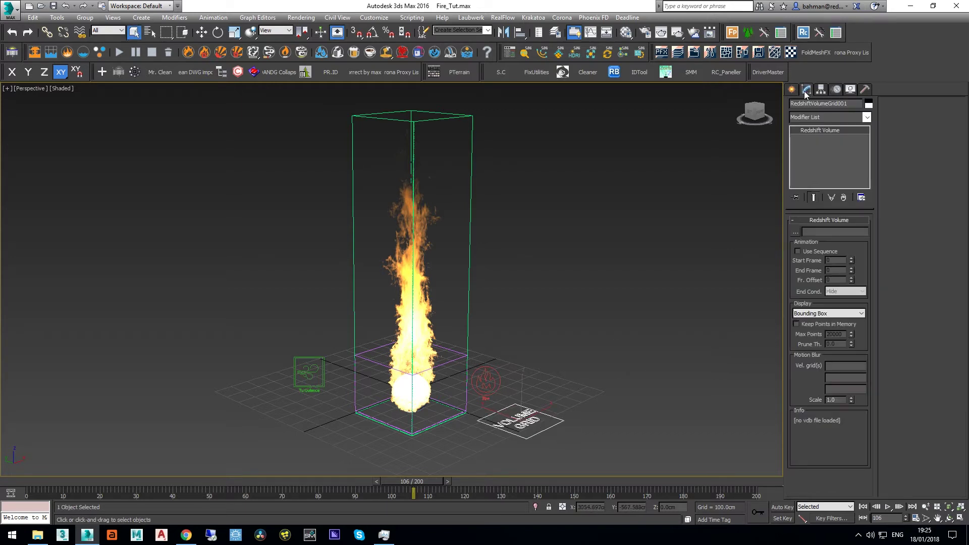
click(795, 231)
click(272, 86)
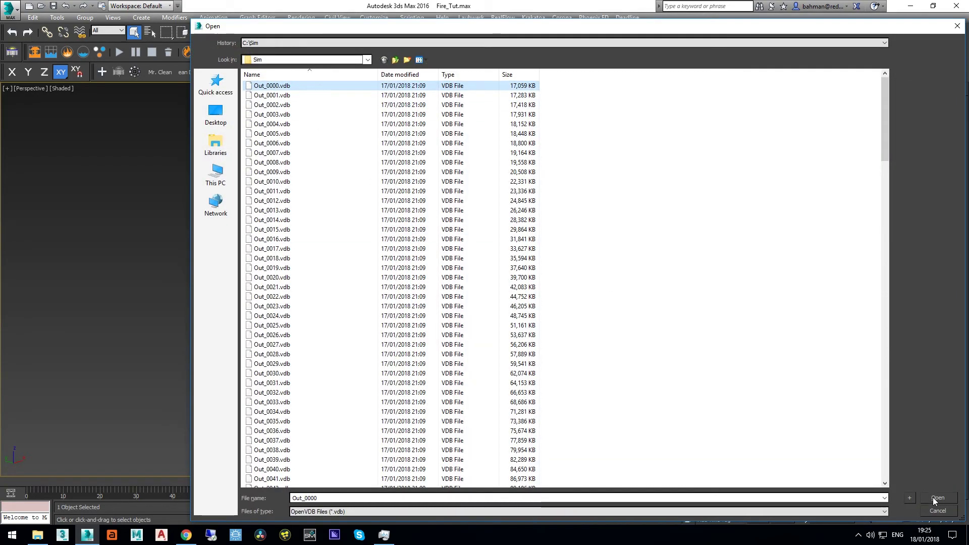
click(936, 498)
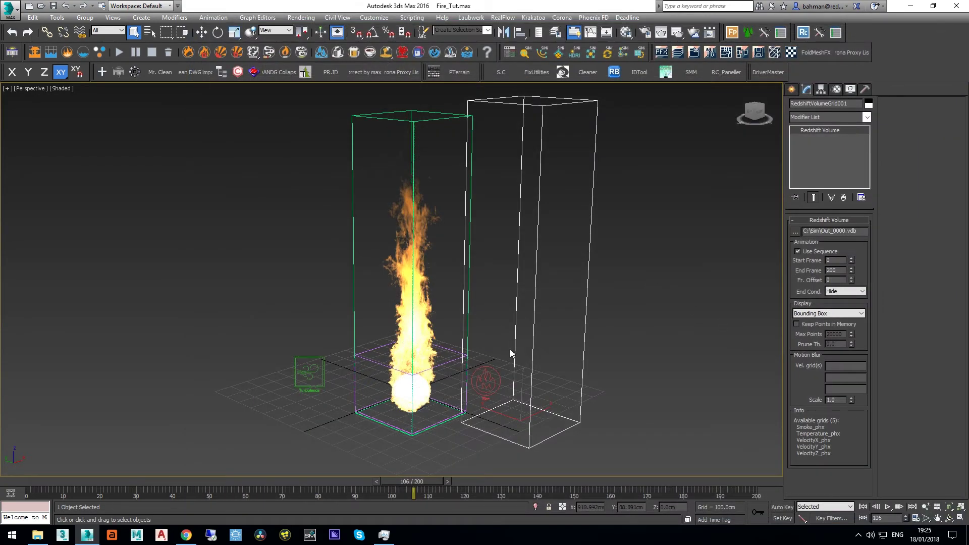
Align the Redshift Volume to the Phoenix FD simulator in X, Y and Z position, targeting its pivot point.
key(w)
key(alt+a)
click(414, 434)
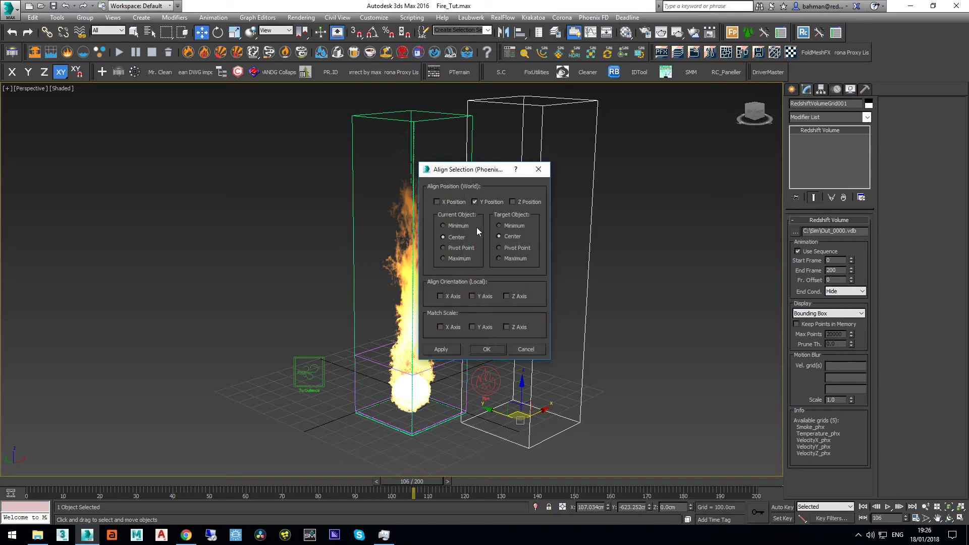
click(513, 202)
click(453, 202)
click(500, 248)
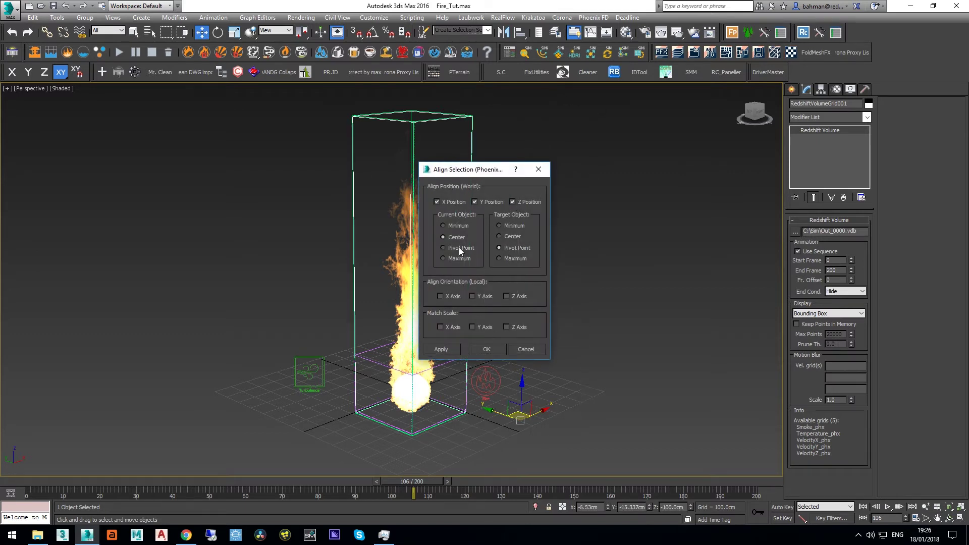
click(495, 347)
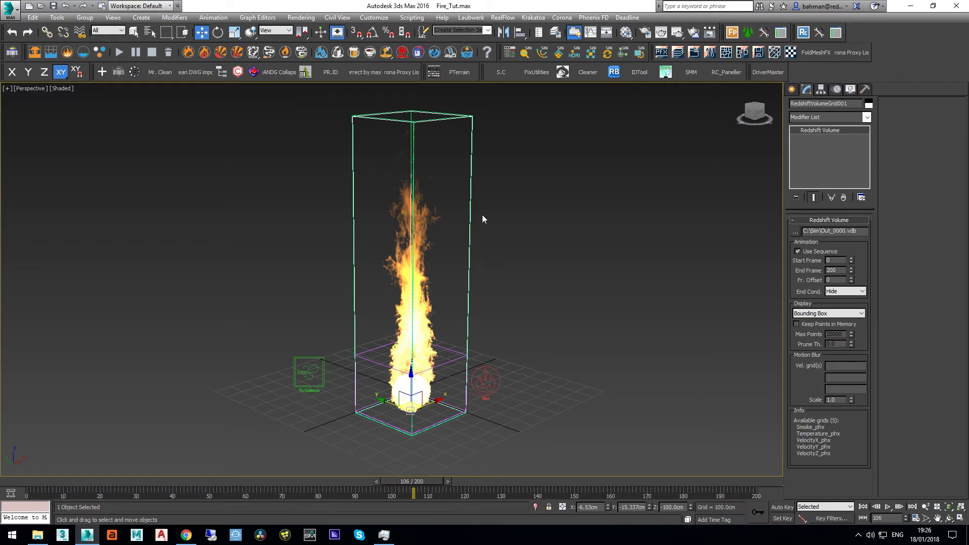
Hide PhoenixFDFire001 using the Scene Explorer.
click(539, 31)
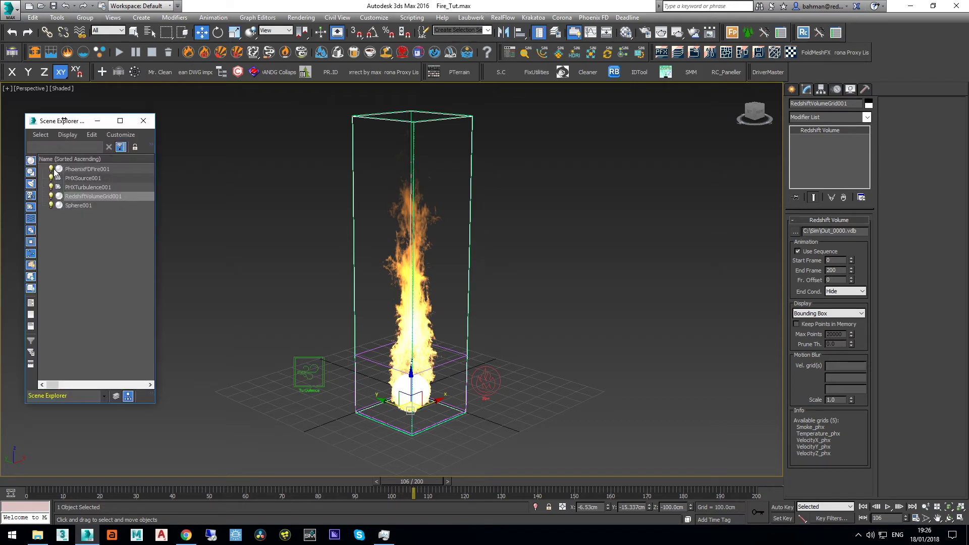
click(51, 169)
click(145, 123)
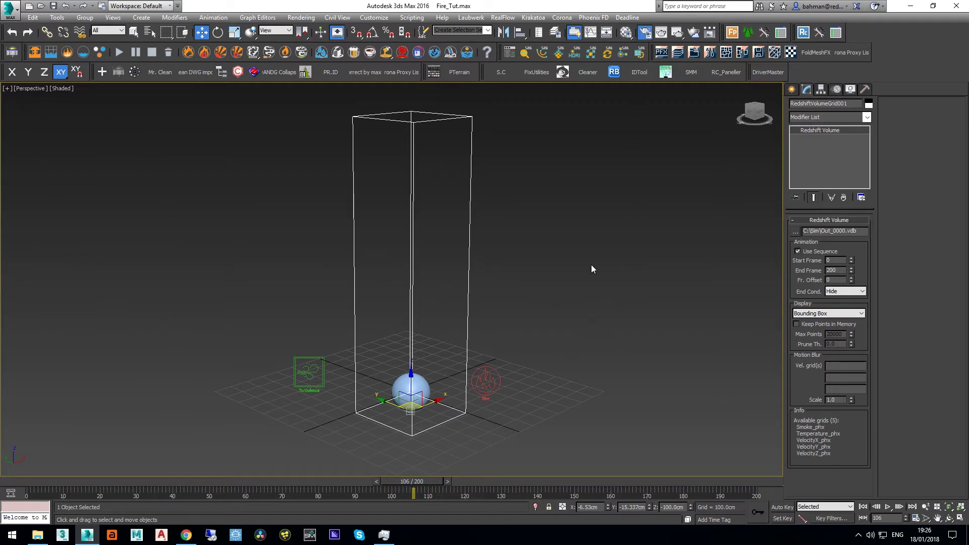
Change the renderer to Redshift Renderer and minimise the render setup.
key(F10)
click(619, 61)
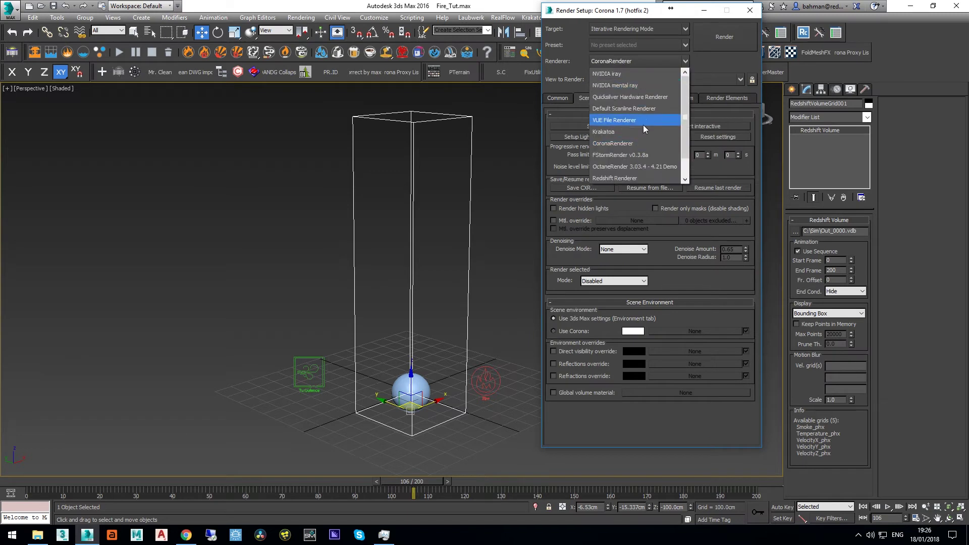
click(612, 178)
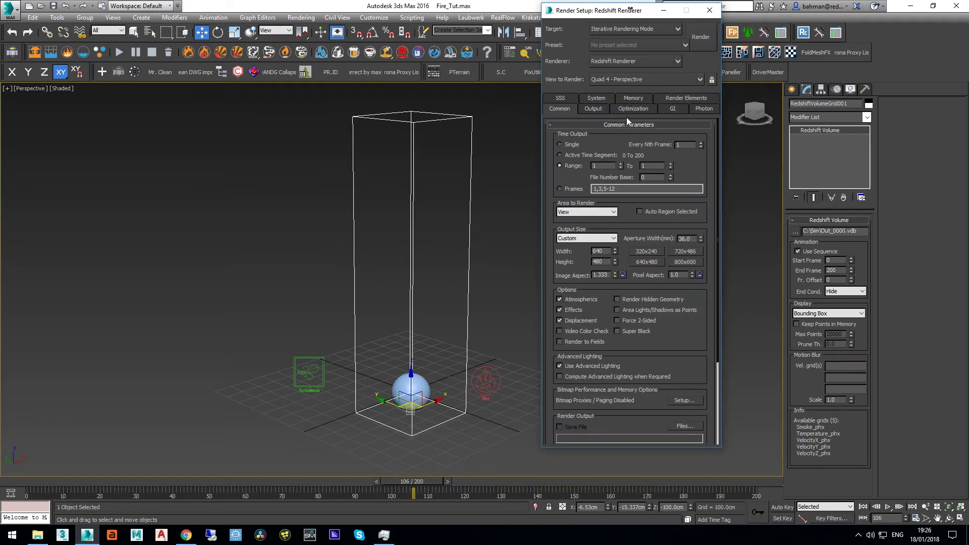
click(664, 10)
Replace the Solid Glass material with a Redshift Volume Material and assign it to the selected Redshift Volume.
click(625, 32)
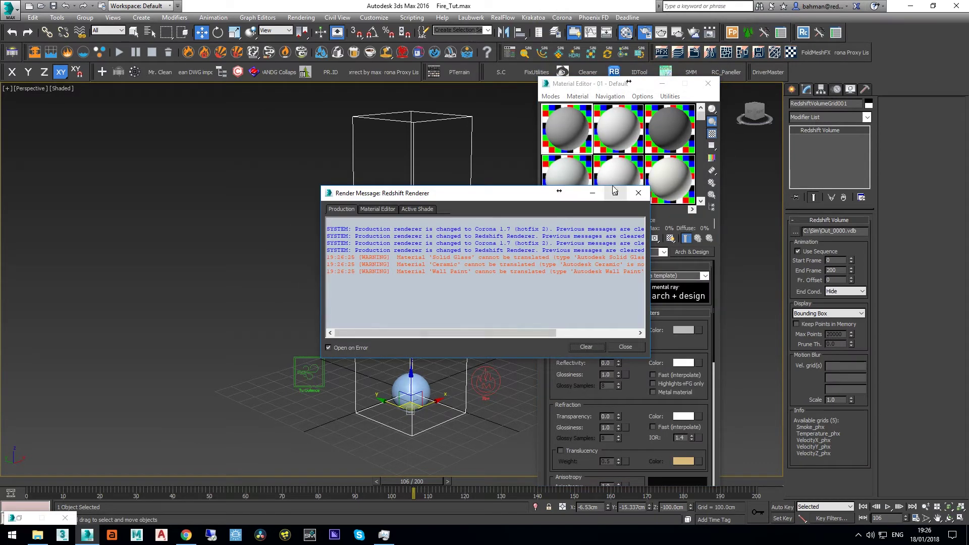
click(593, 192)
click(580, 180)
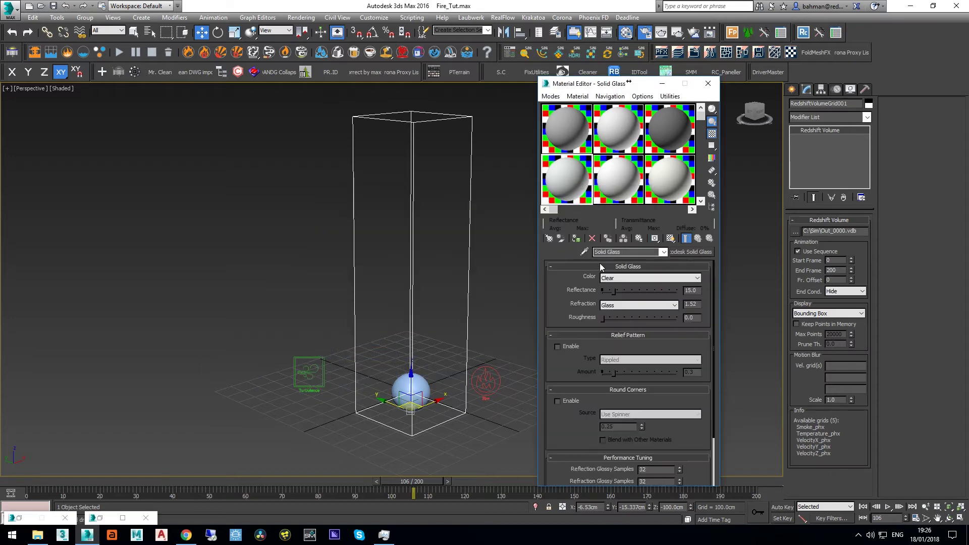
click(674, 251)
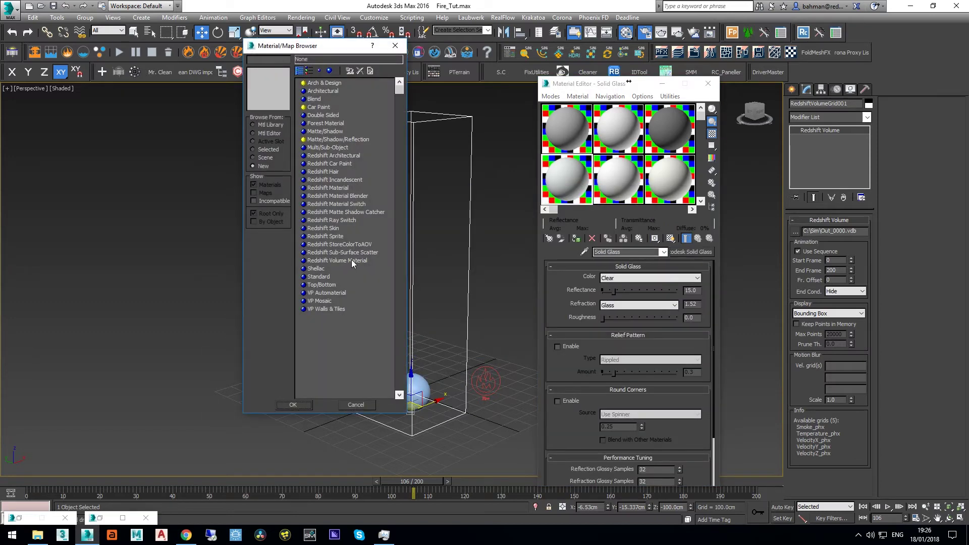
click(351, 259)
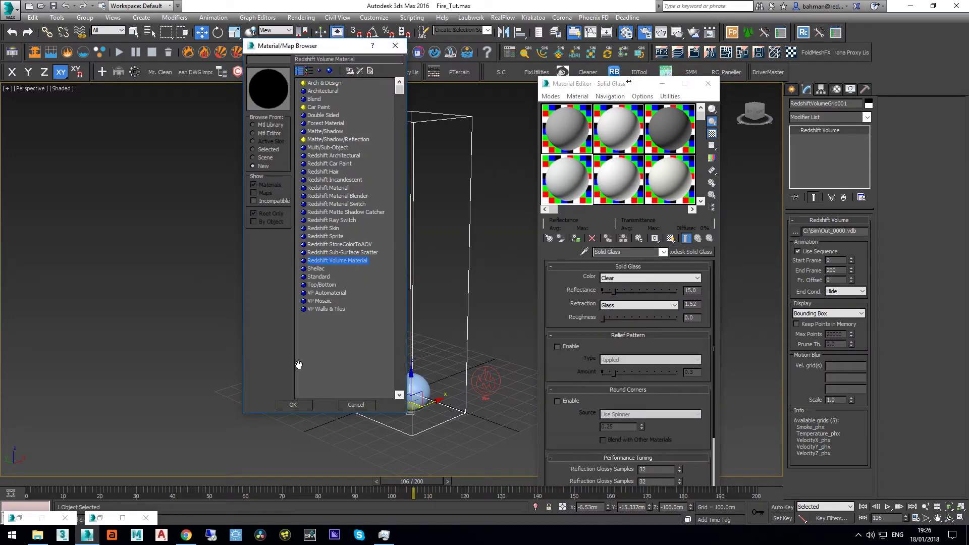
click(293, 405)
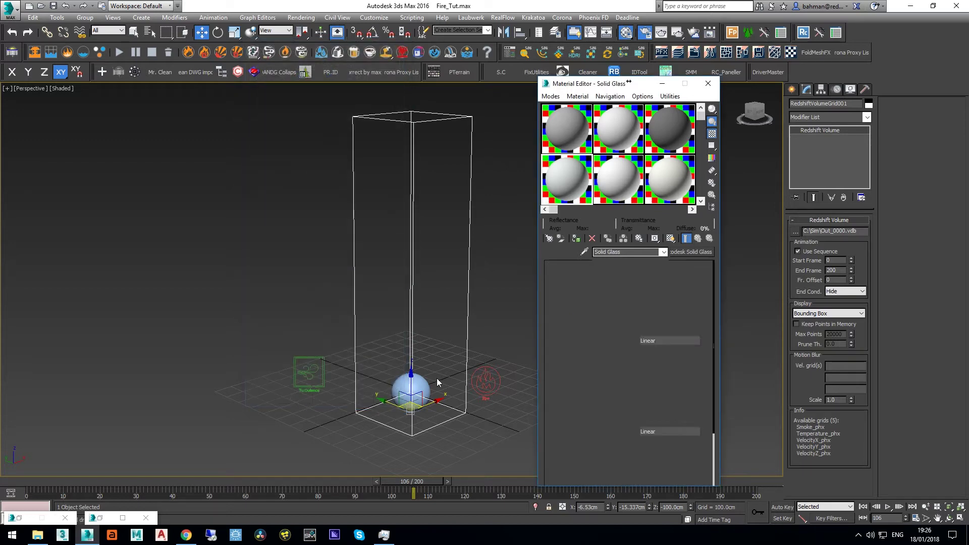
click(576, 239)
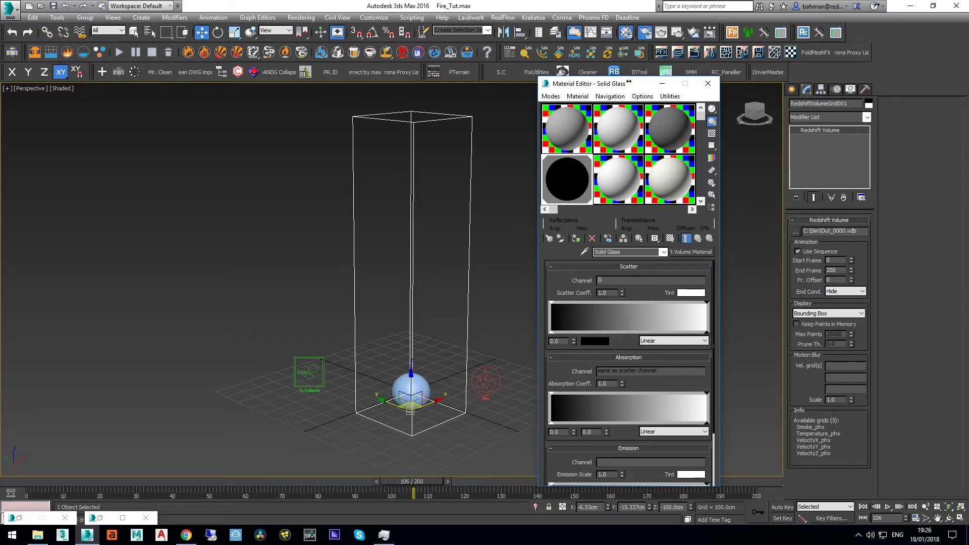
Set the volume material's scatter channel to Smoke_phx and its emission channel to Temperature_phx.
text(ke_phx)
key(Return)
scroll(573, 287, down, 2)
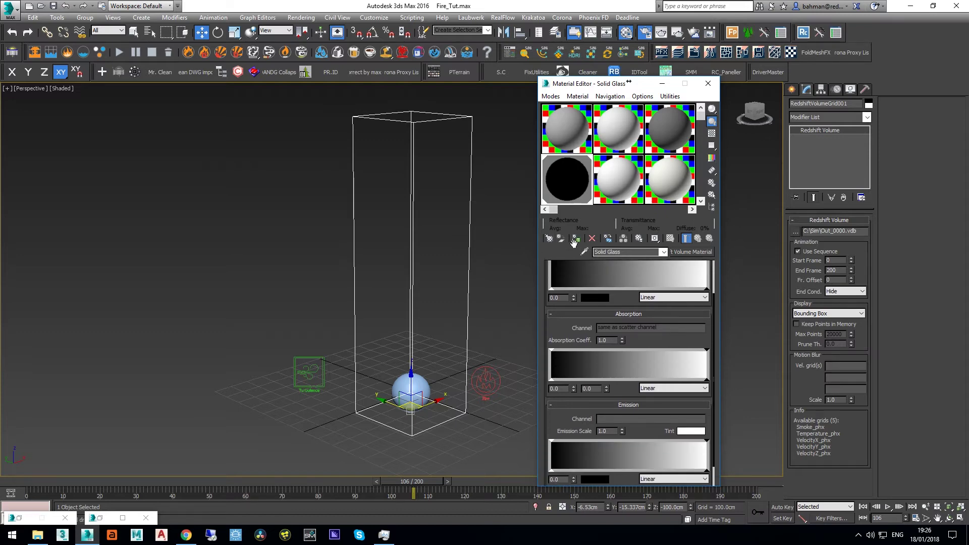
click(615, 421)
key(Return)
scroll(564, 359, down, 2)
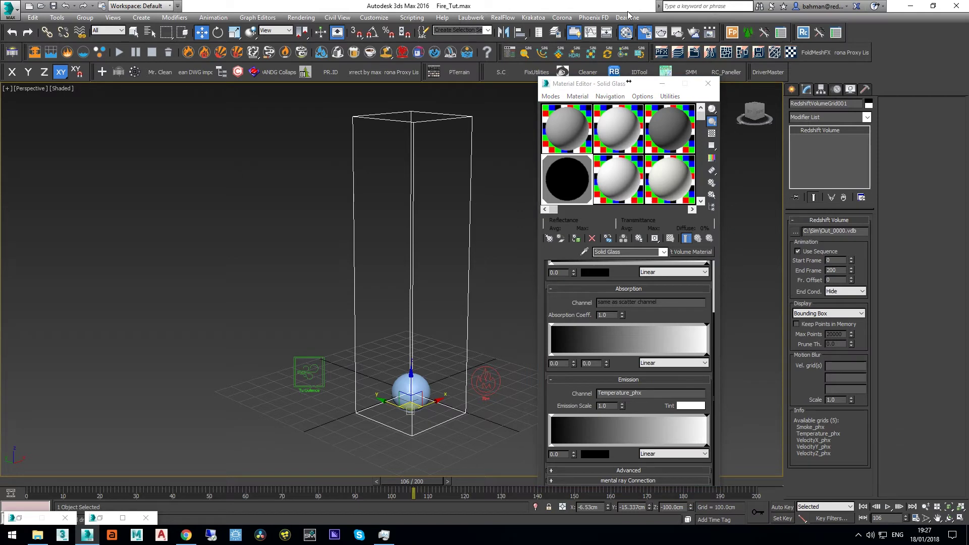
Open the Redshift Render View, start interactive rendering and place its window clear of the Material Editor.
key(shift+q)
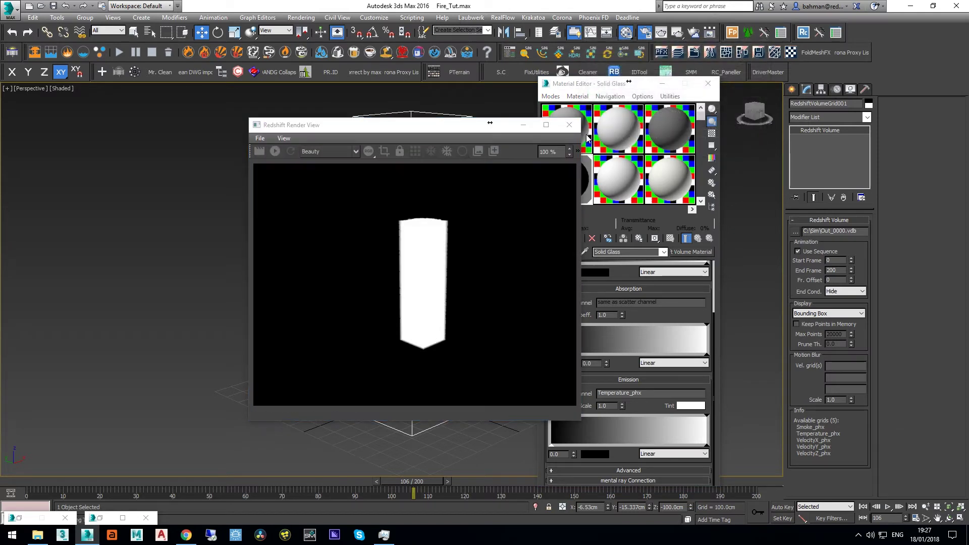
drag(385, 125, 264, 110)
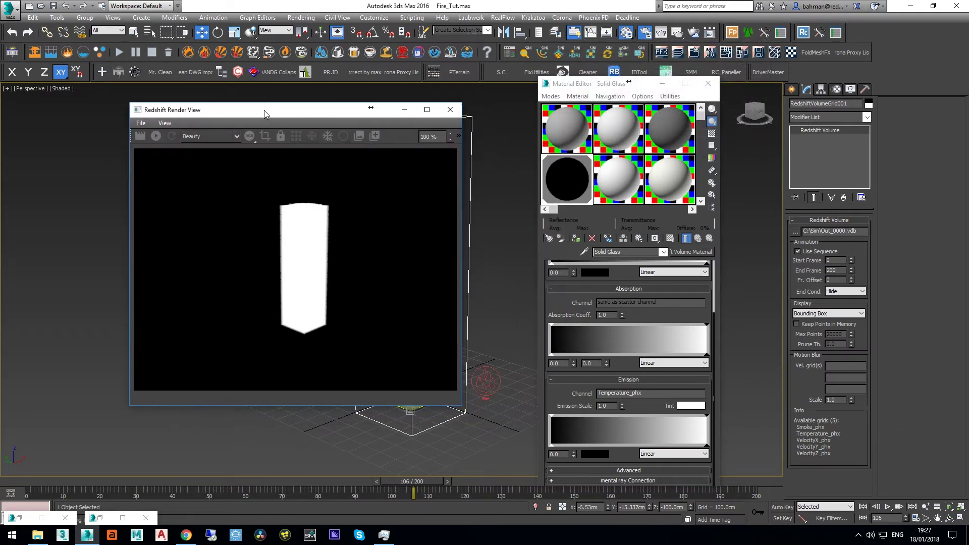
click(153, 136)
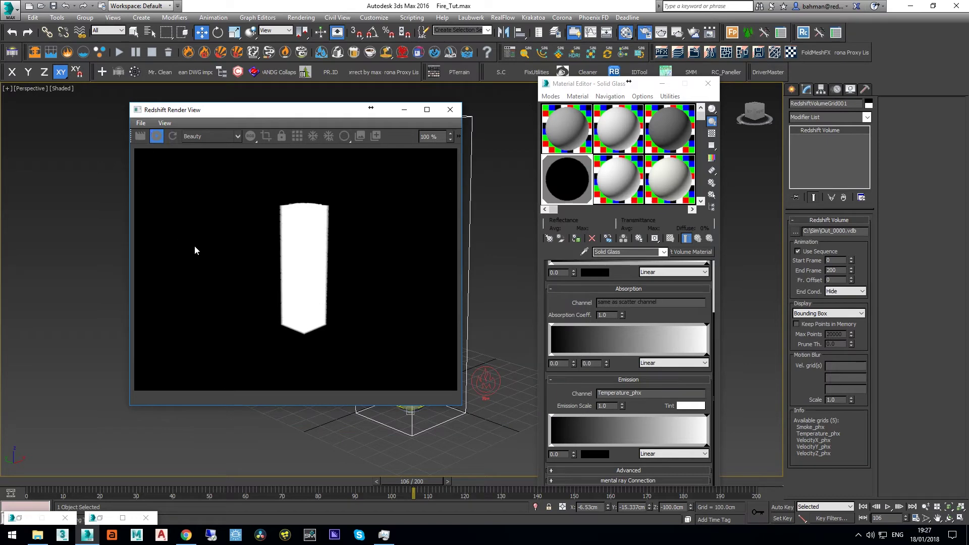
drag(262, 110, 223, 105)
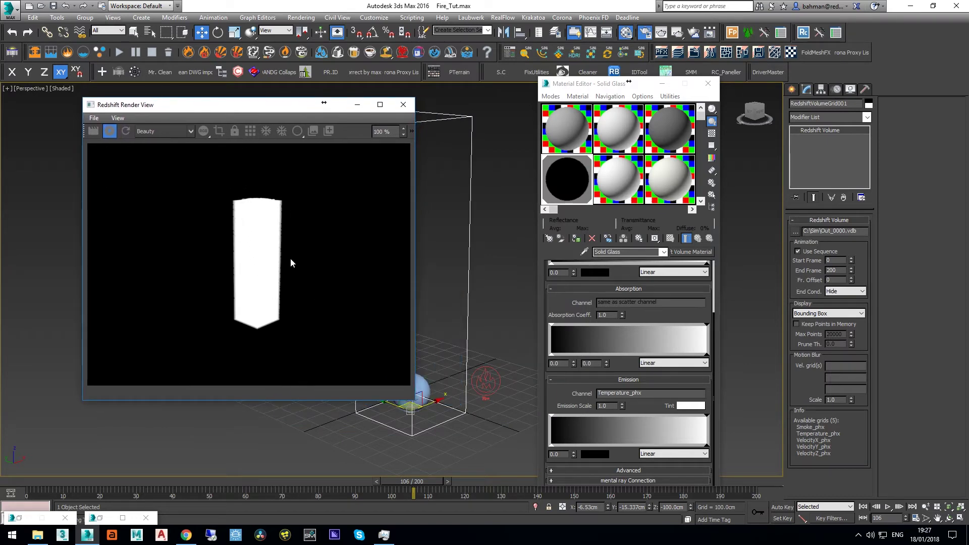
Set the Emission Channel Remap Range to Old Min 1200 and Old Max 2000 in the material's advanced settings.
click(563, 308)
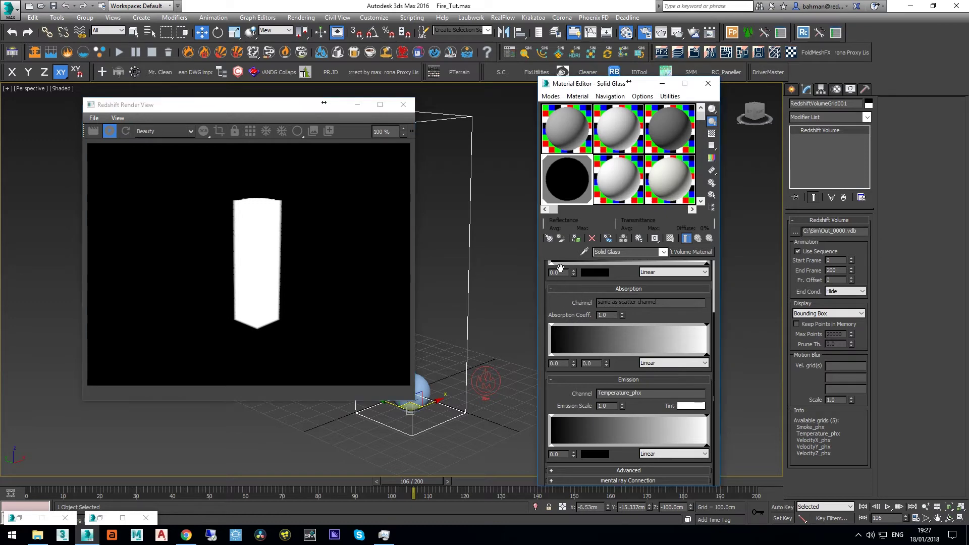
click(617, 471)
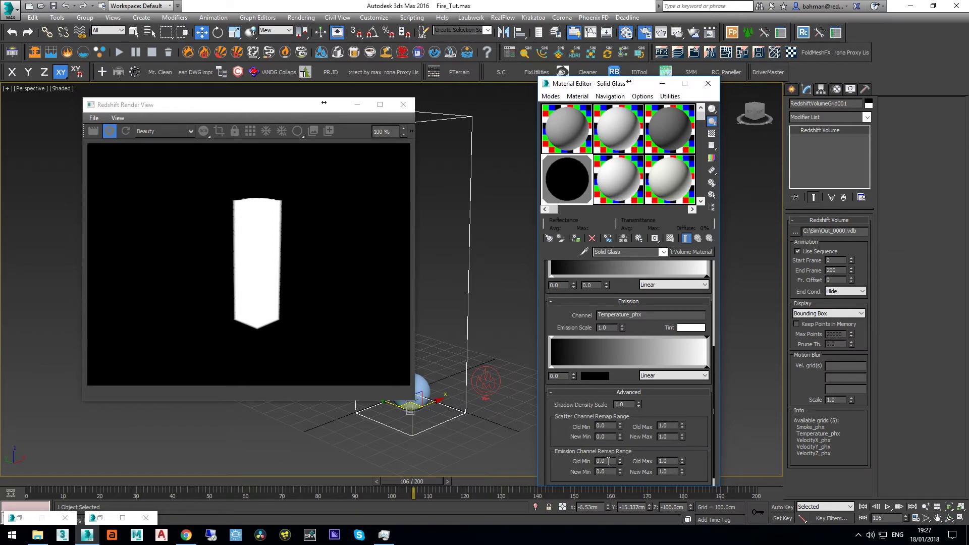
click(607, 461)
text(120)
key(Return)
click(673, 461)
text(2000)
key(Return)
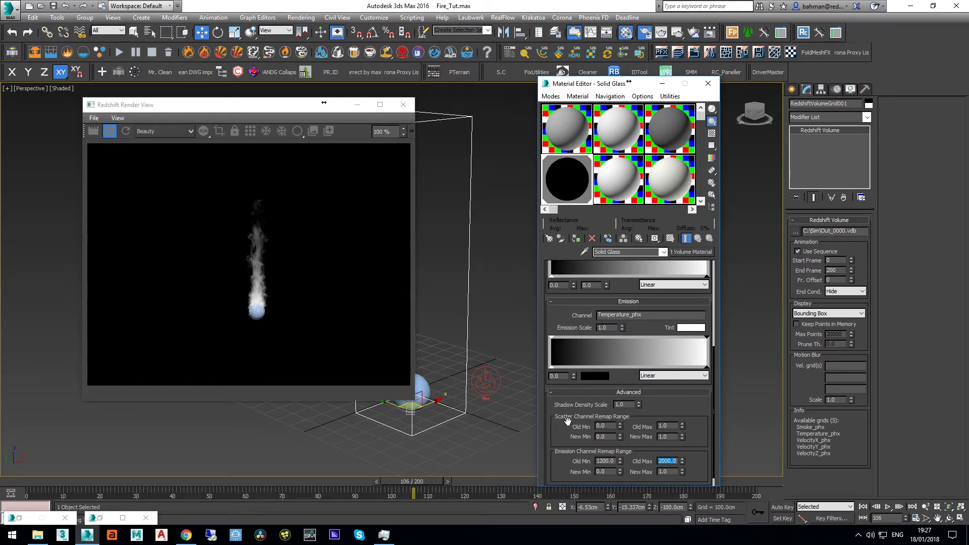
Colour the emission gradient's end key at 1.0 pale yellow, with hue 0.122 and saturation 0.266.
click(704, 368)
click(600, 377)
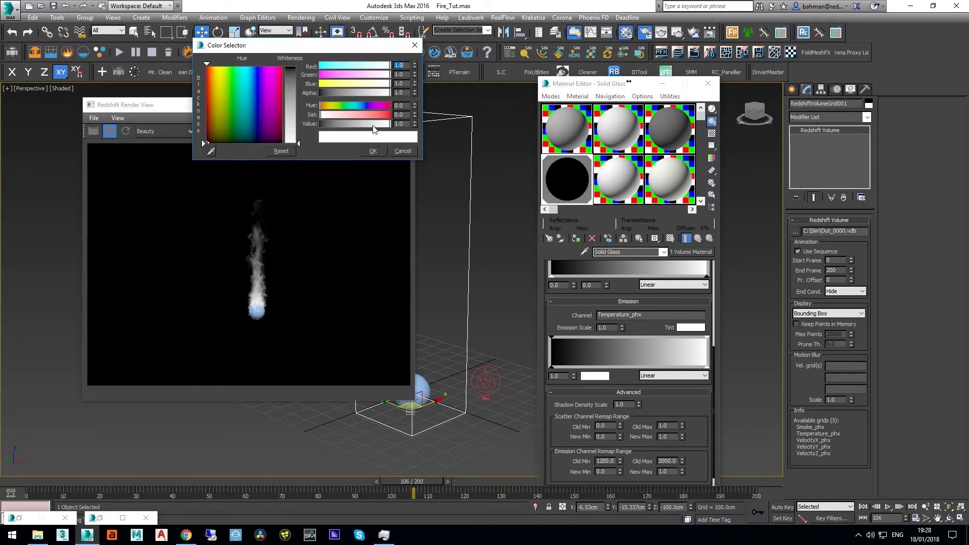
drag(388, 84, 381, 84)
drag(332, 105, 338, 115)
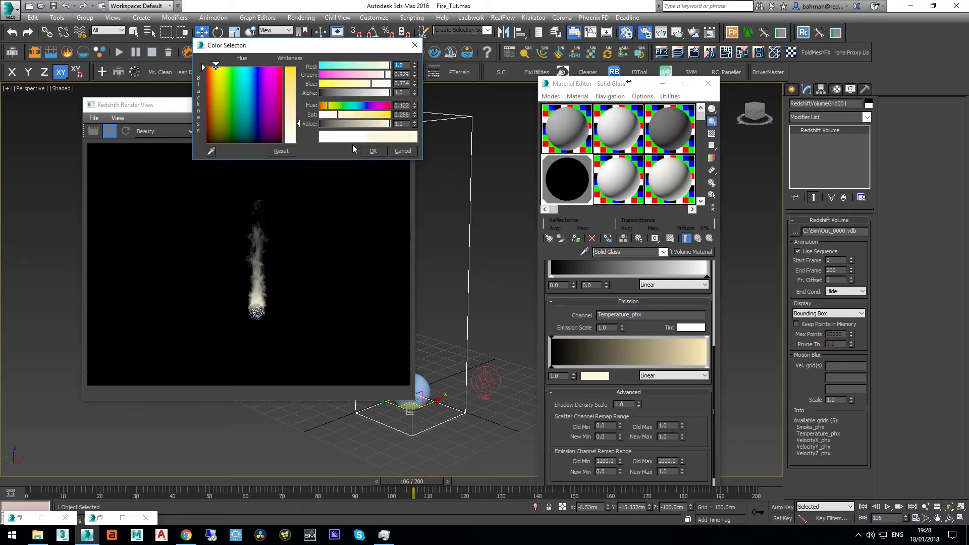
click(366, 153)
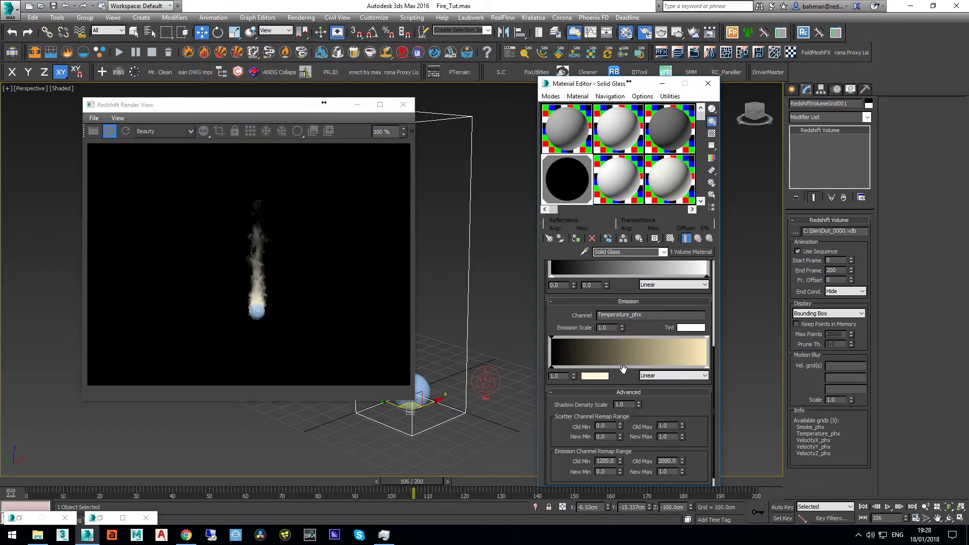
Add a key at 0.76 to the emission gradient and colour it orange, with hue 0.065 and saturation 1.0.
right_click(669, 359)
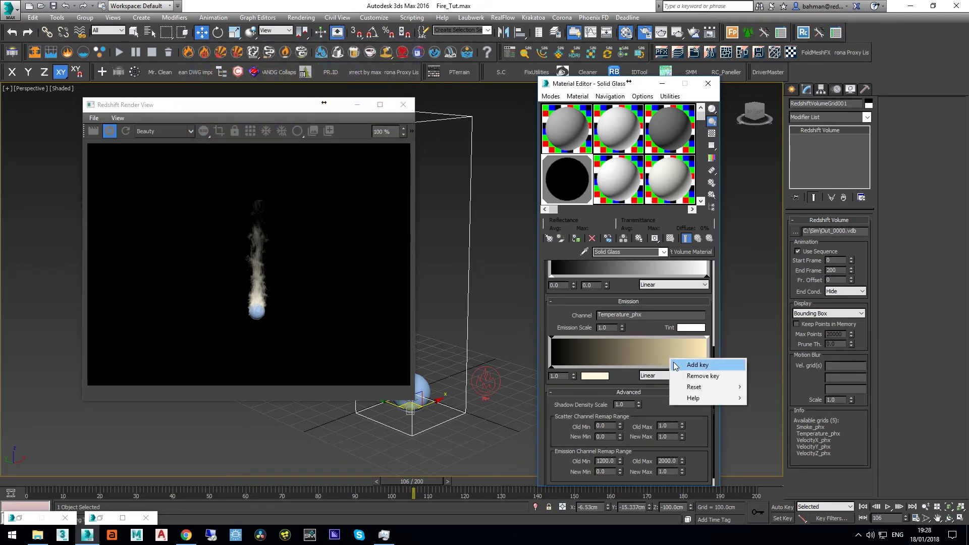
click(675, 364)
click(595, 375)
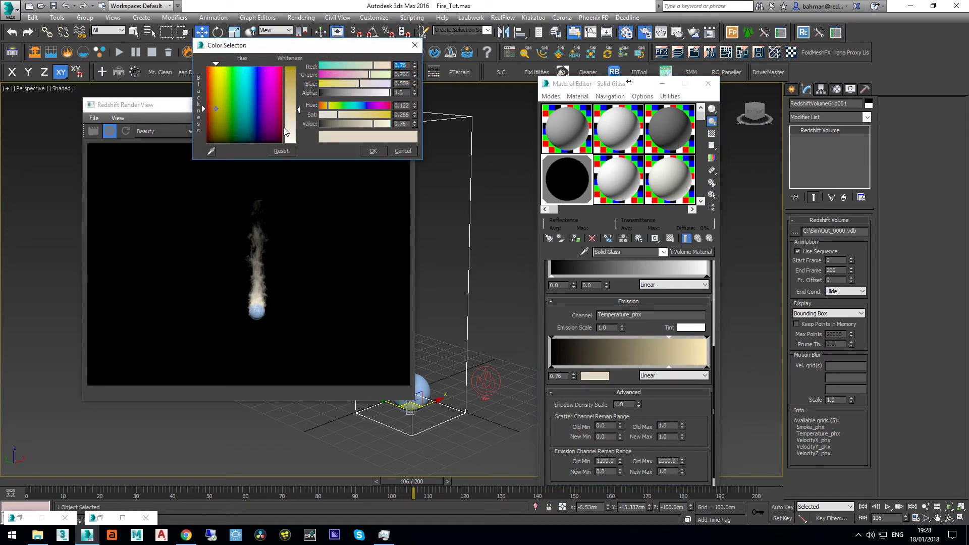
drag(326, 105, 393, 114)
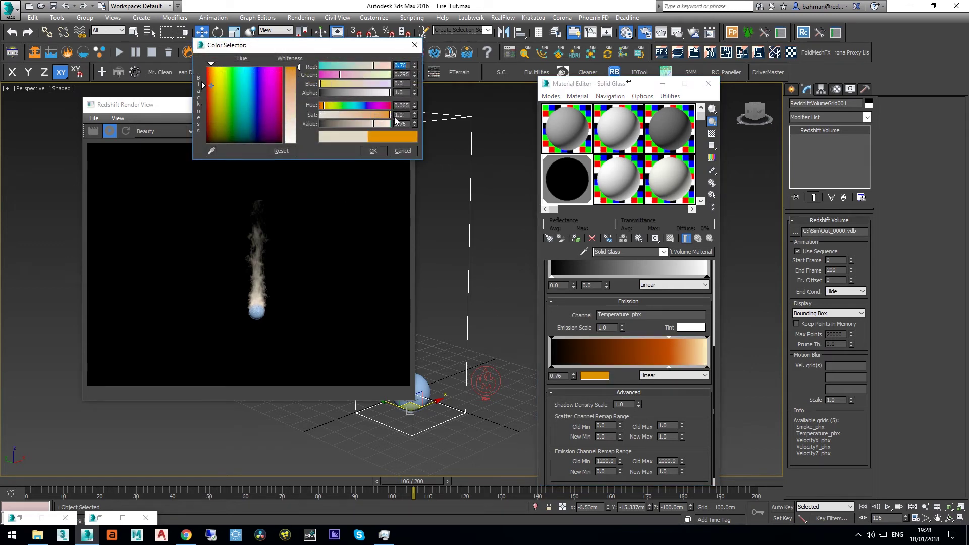
click(375, 151)
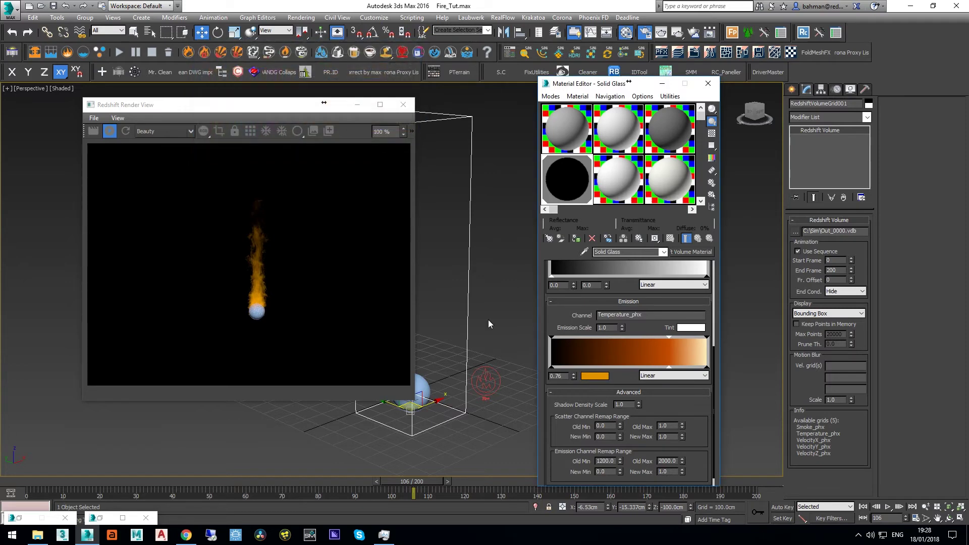
Add a key at 0.114 to the emission gradient and colour it black by setting its value to 0.0.
right_click(571, 360)
click(579, 361)
click(589, 376)
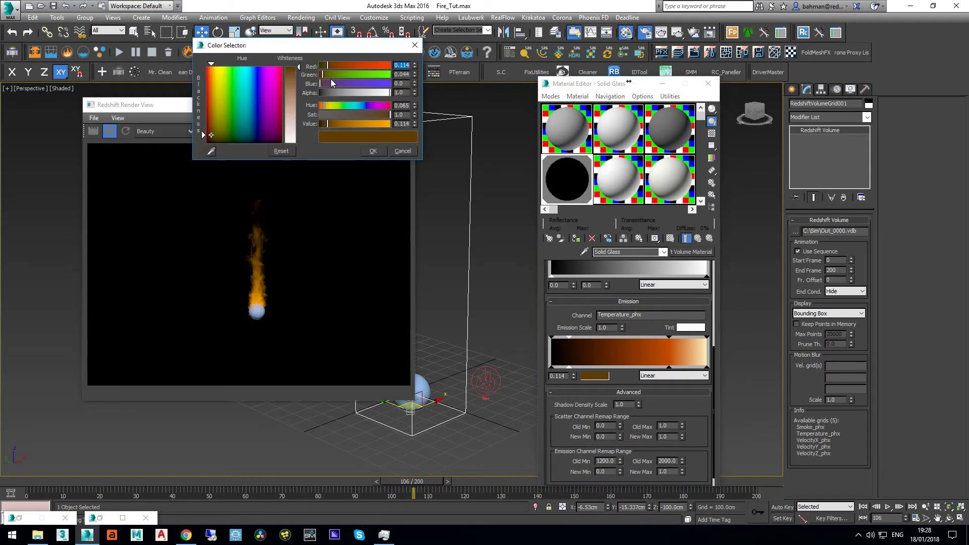
drag(334, 124, 319, 126)
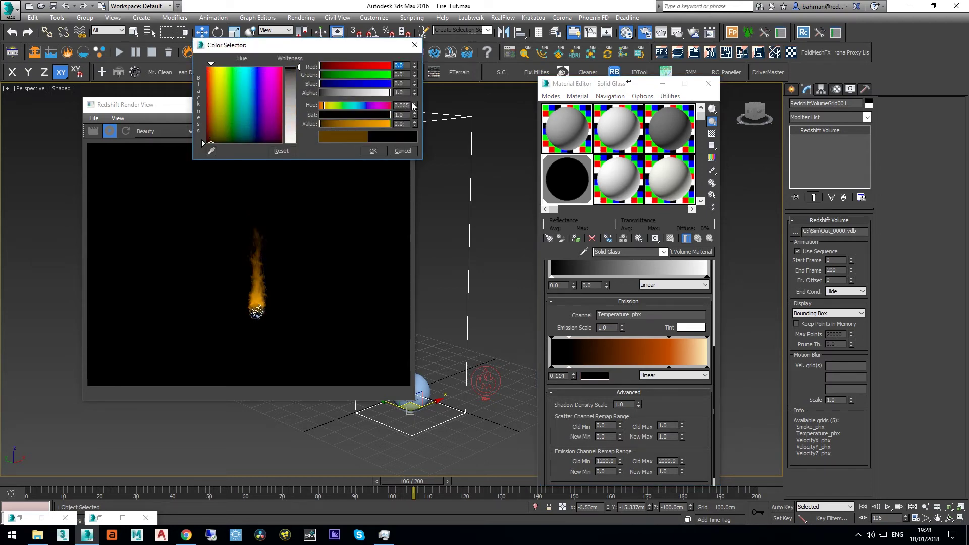
click(376, 150)
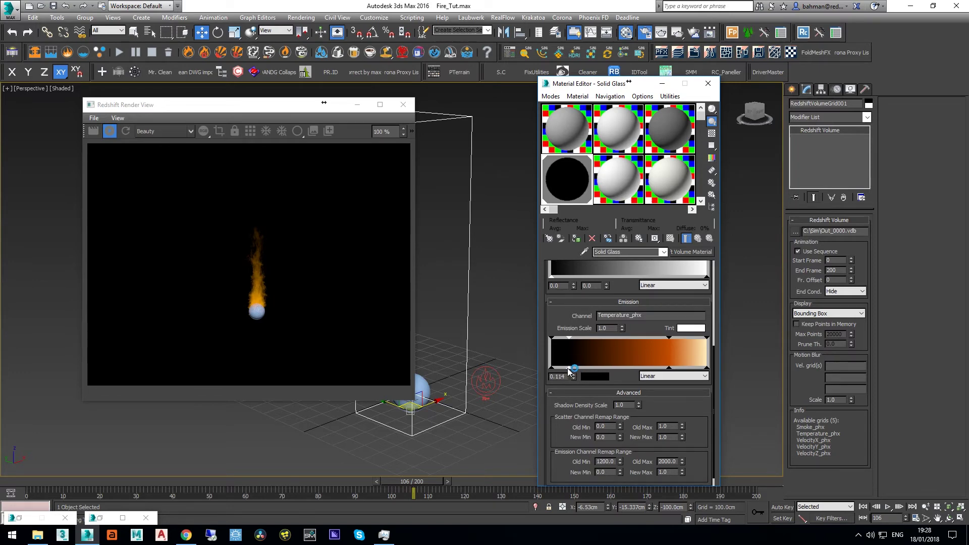
Move the emission gradient's inner black key to 0.227 and set the Emission Scale to 5.0.
drag(570, 368, 589, 369)
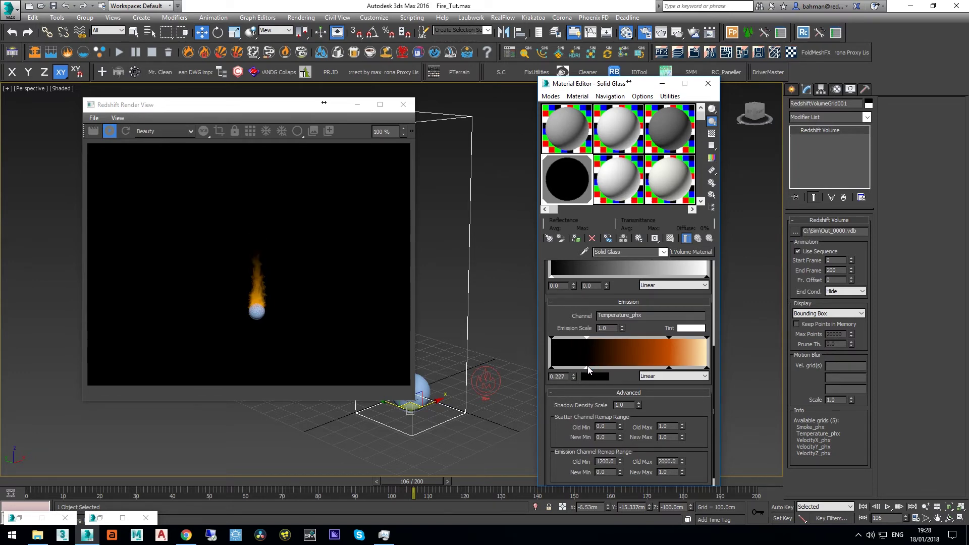
click(612, 328)
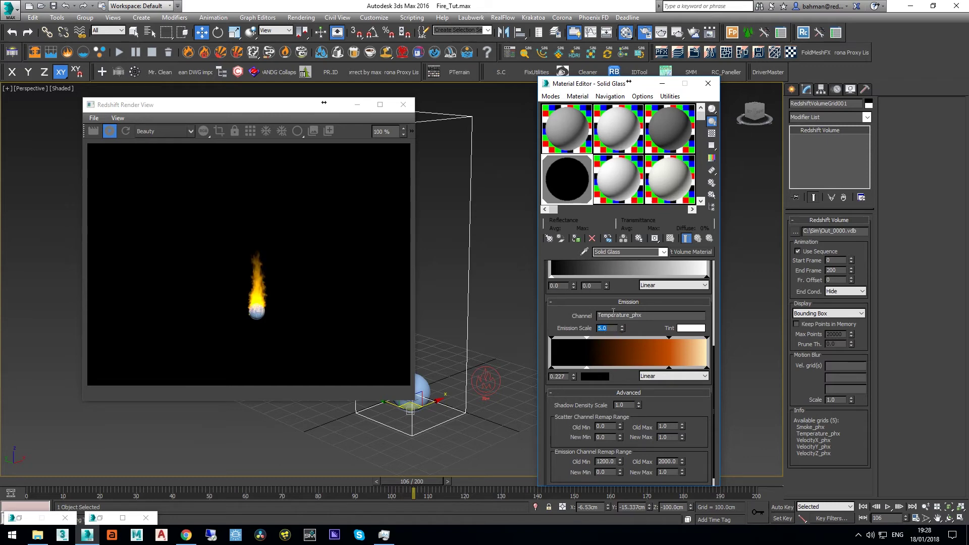
drag(564, 316, 563, 303)
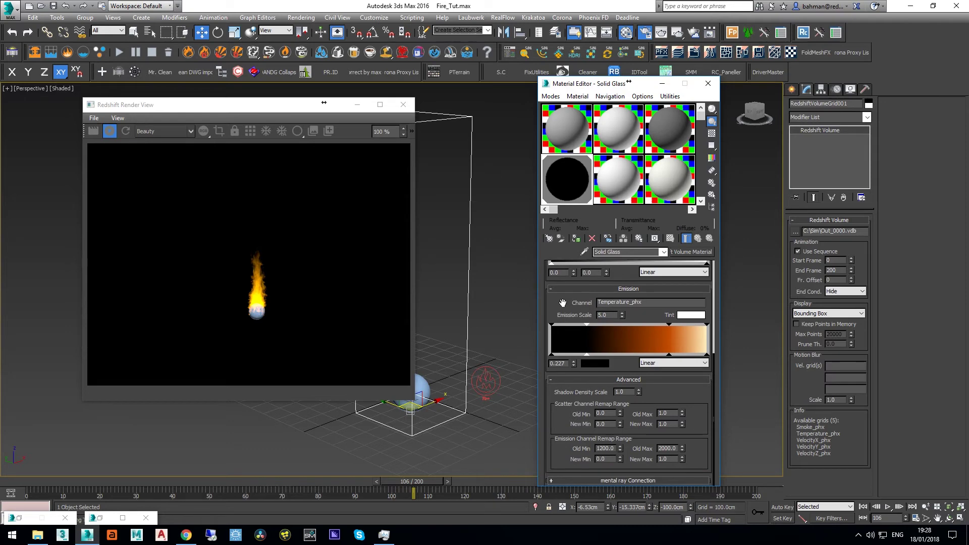
Make the emitter sphere non-renderable in its object properties and refresh the interactive render.
click(425, 381)
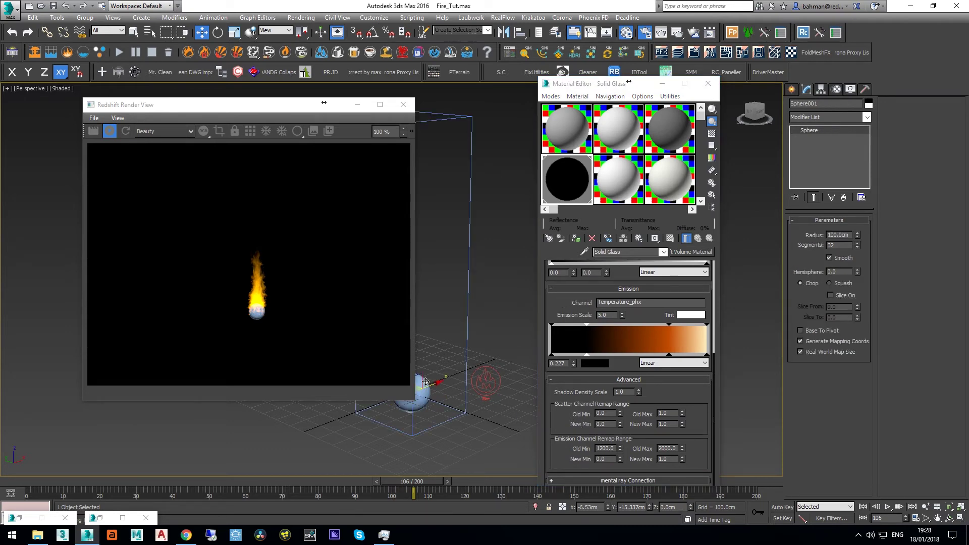
right_click(425, 382)
click(456, 346)
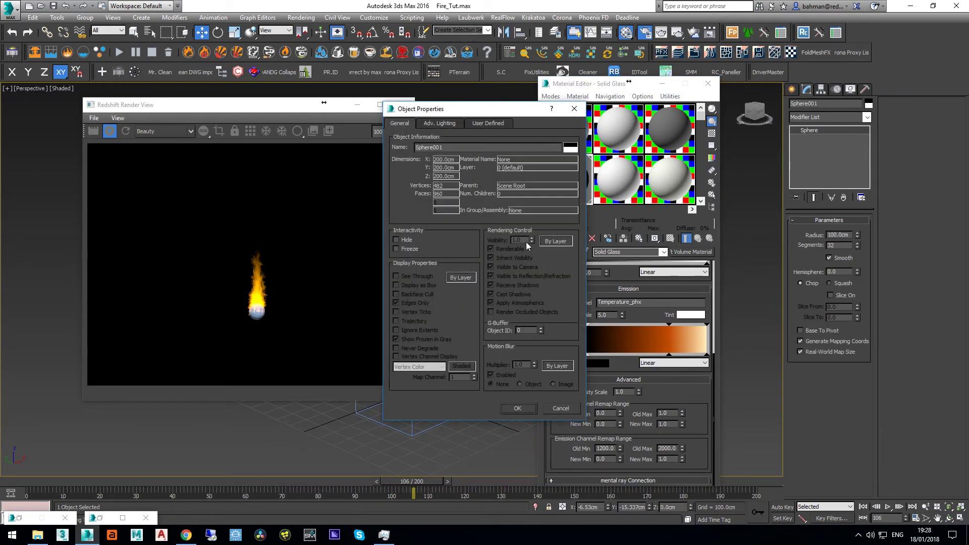
click(517, 249)
click(517, 408)
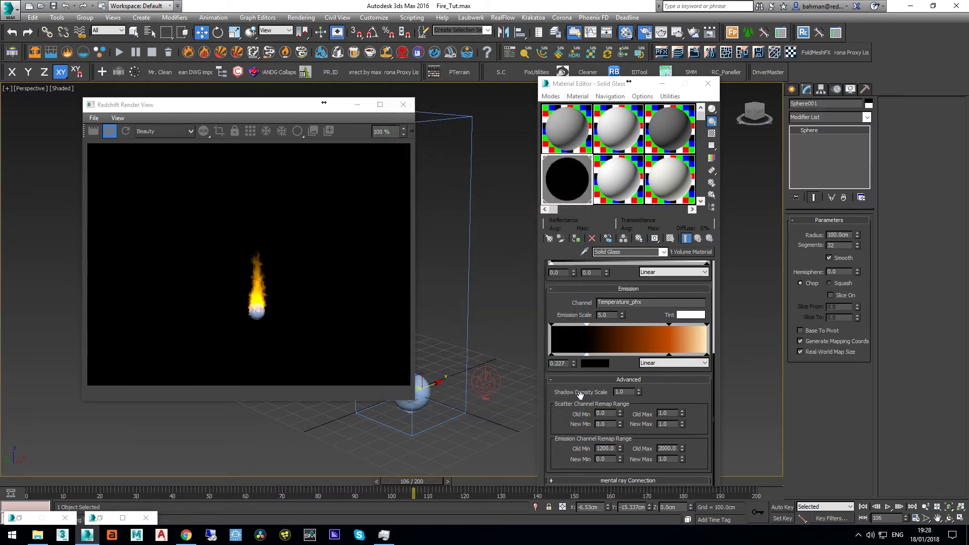
click(125, 133)
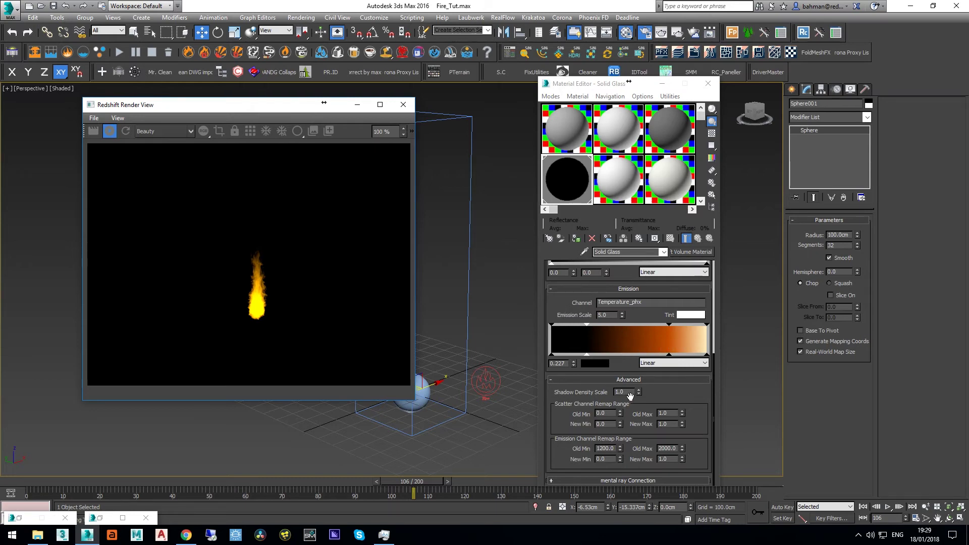
Clear the volume material's scatter channel to test its effect on the render, and set it back to Smoke_phx.
click(663, 373)
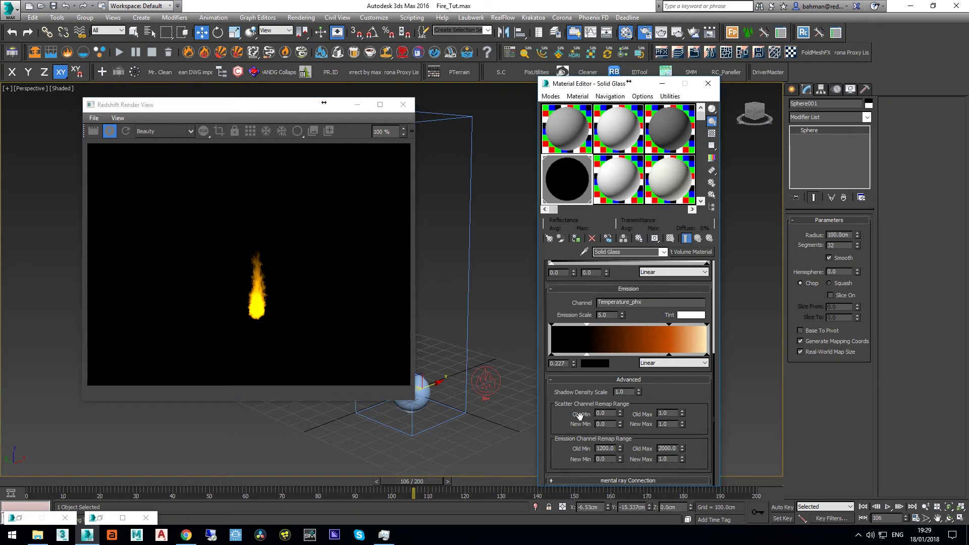
scroll(561, 316, up, 5)
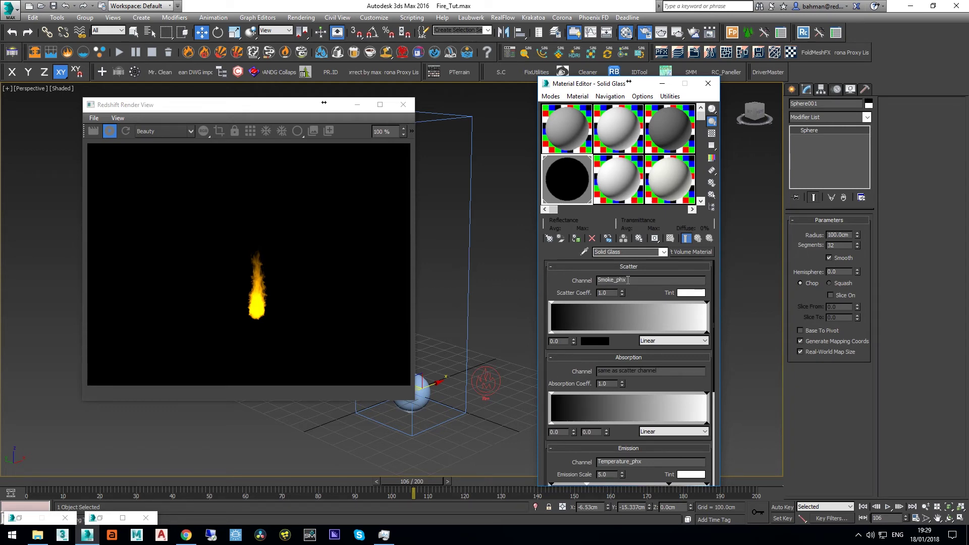
double_click(647, 280)
key(BackSpace)
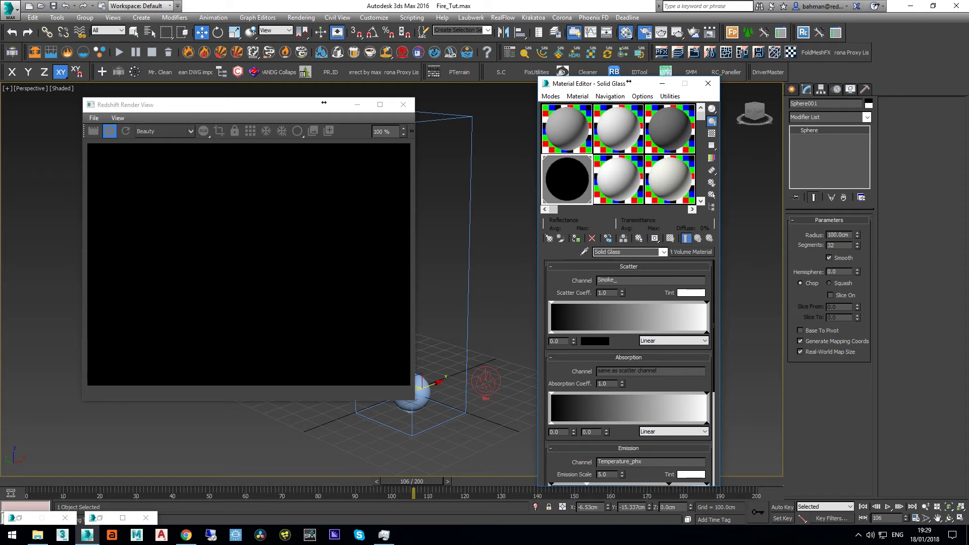
text(Smoke_phx)
key(Return)
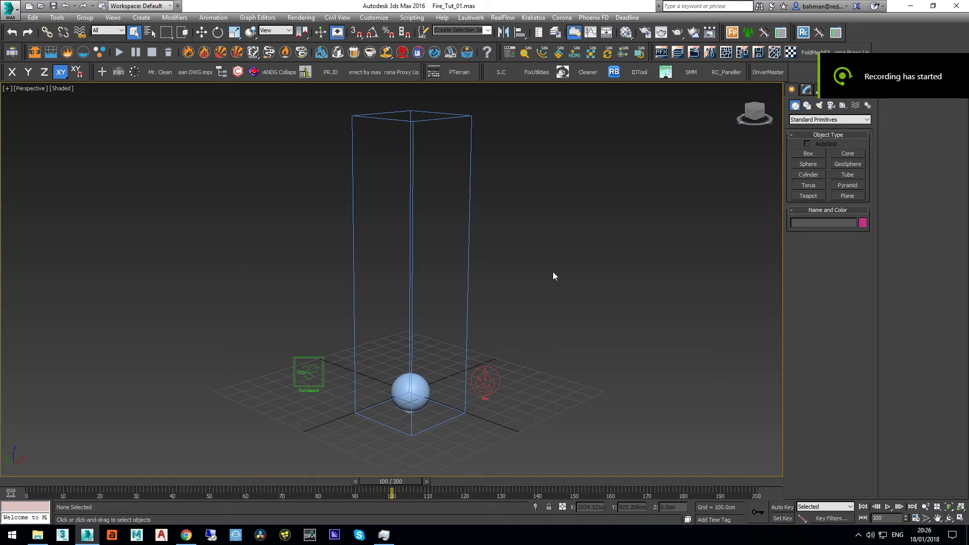
Unhide PhoenixFDFire001 and hide RedshiftVolumeGrid001 in the Scene Explorer.
click(539, 31)
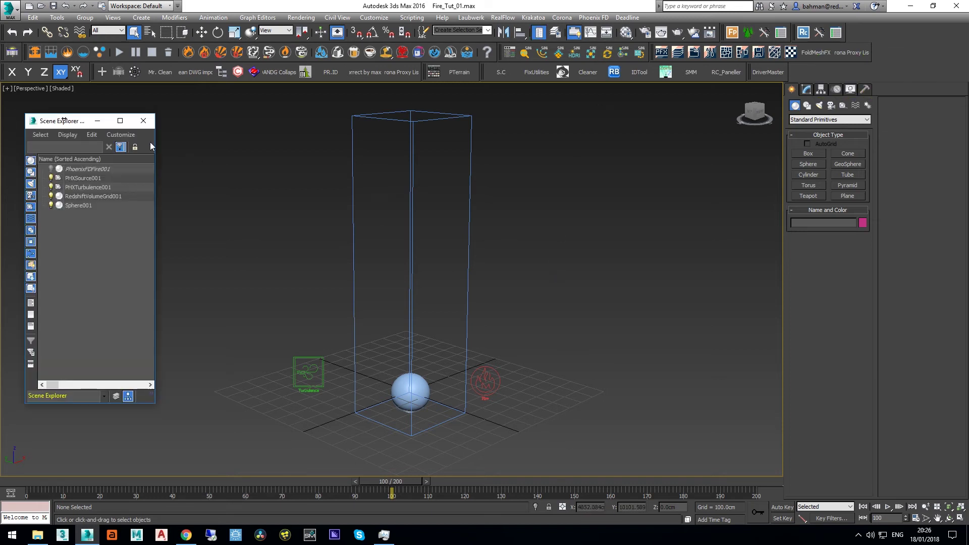
click(51, 168)
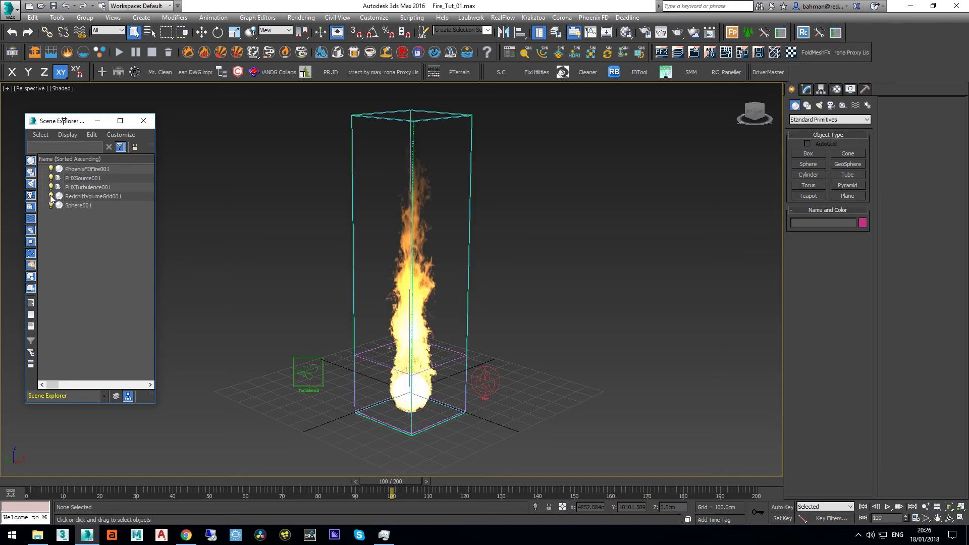
click(51, 196)
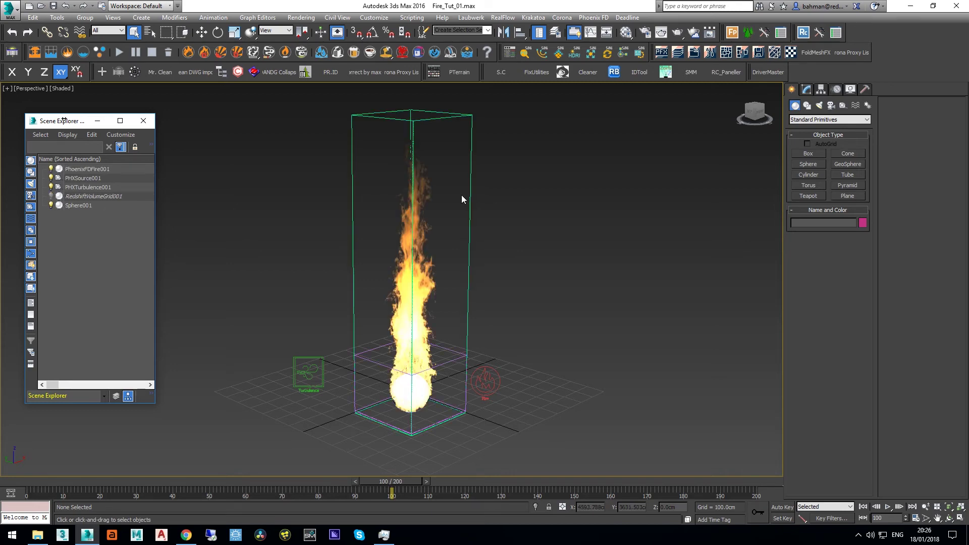
Create a Standard Flow in Particle View, replacing its Birth operator with PhoenixFD Birth and its Position Icon operator with PhoenixFD Force.
key(6)
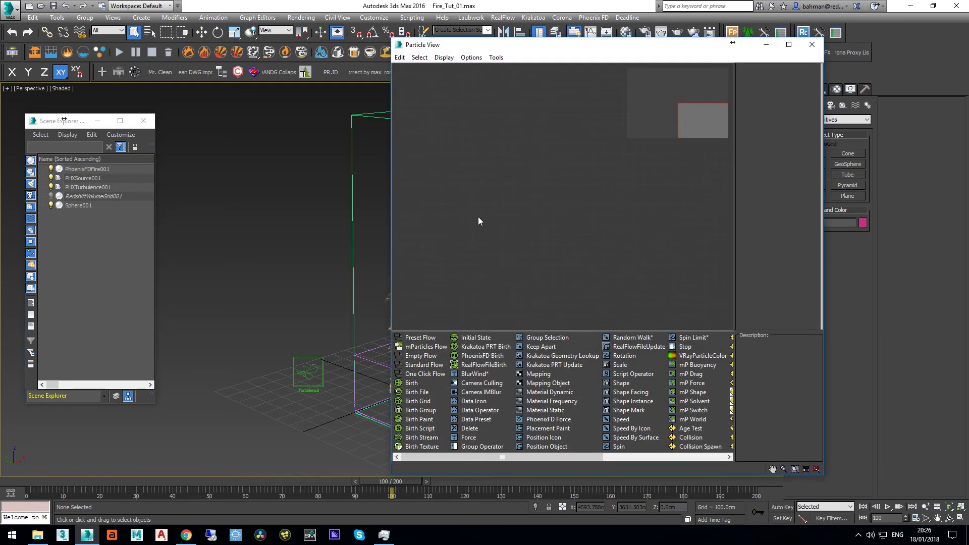
drag(418, 365, 476, 129)
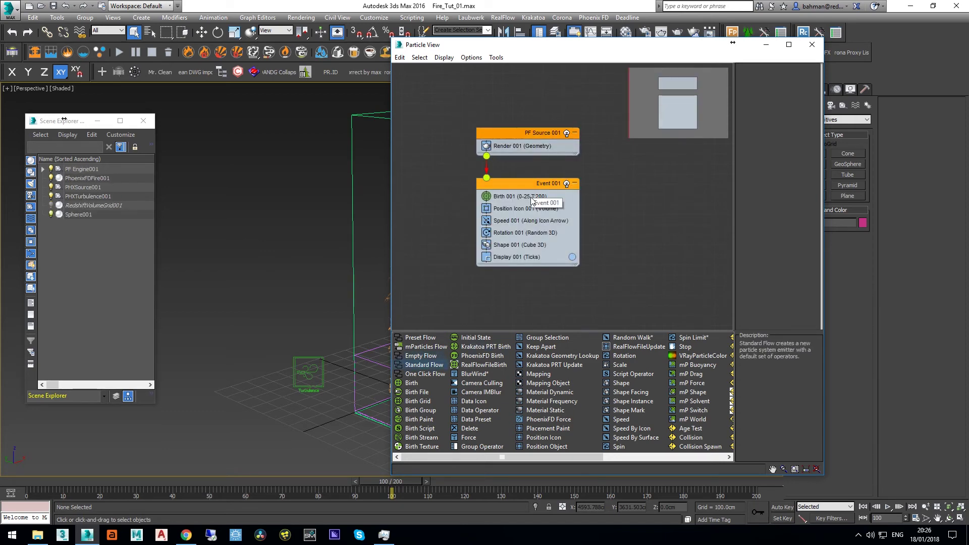
click(476, 358)
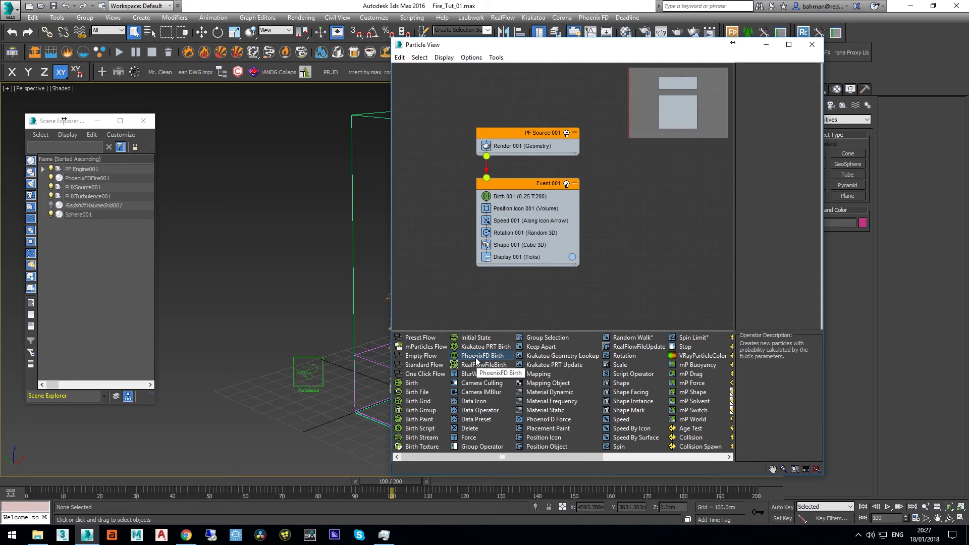
drag(477, 359, 498, 198)
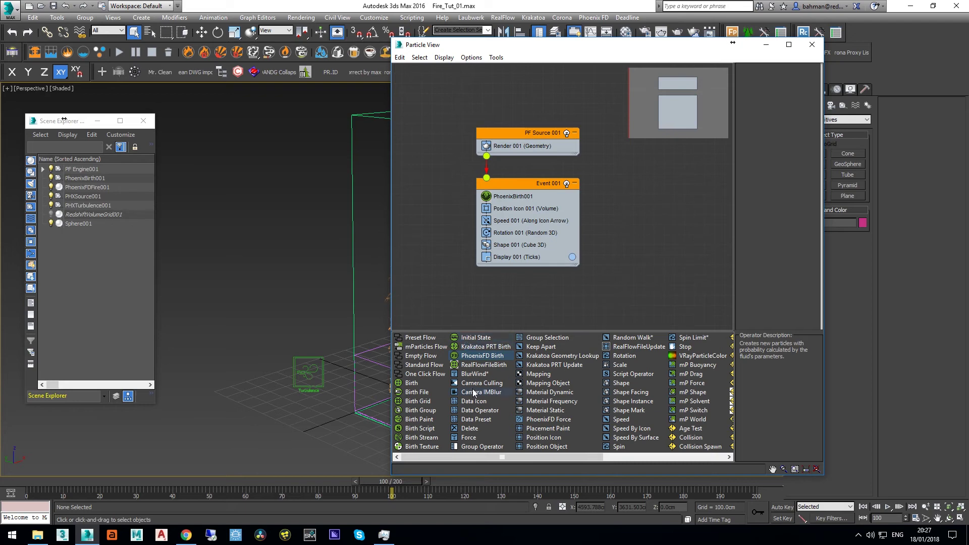
drag(547, 419, 500, 208)
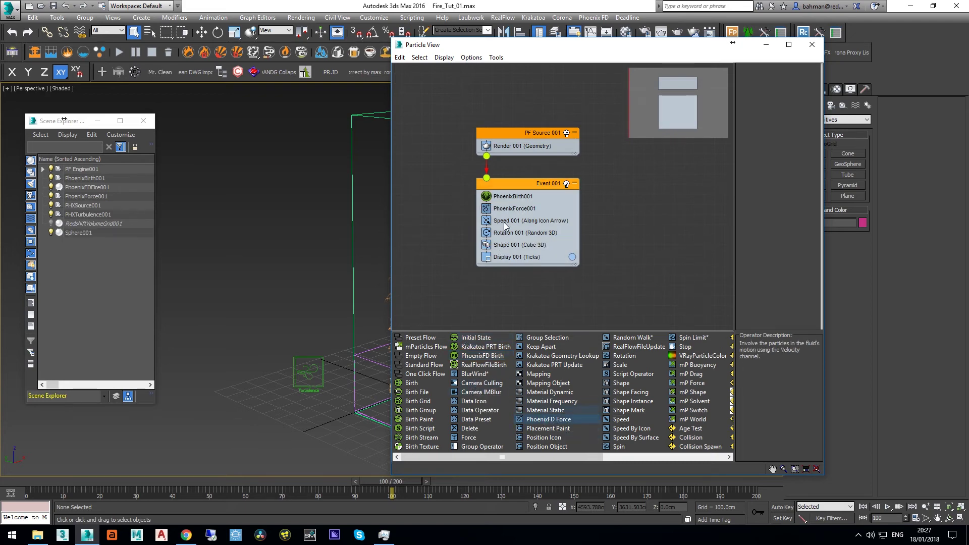
Delete the Speed and Rotation operators from Event 001 and turn off the PF Source 001 particle system.
click(505, 222)
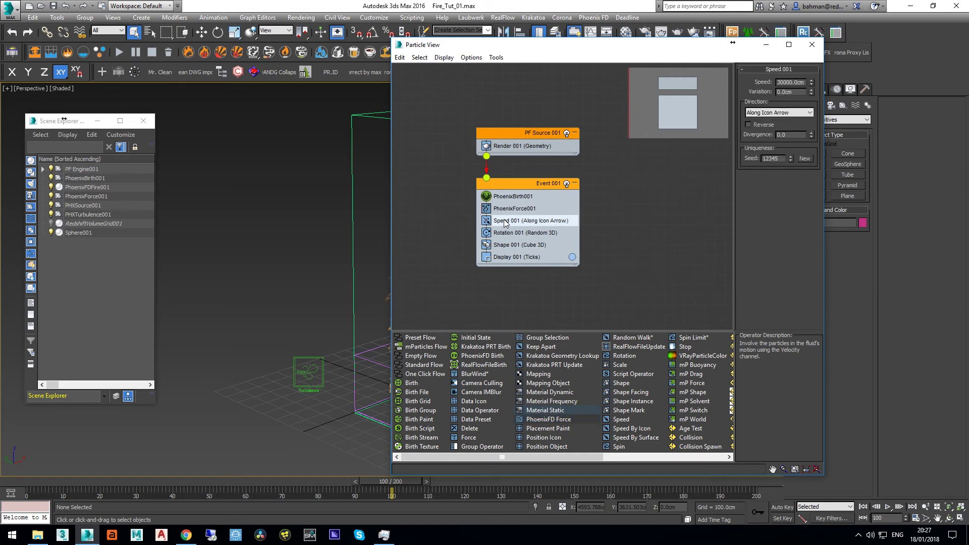
key(Delete)
click(505, 221)
key(Delete)
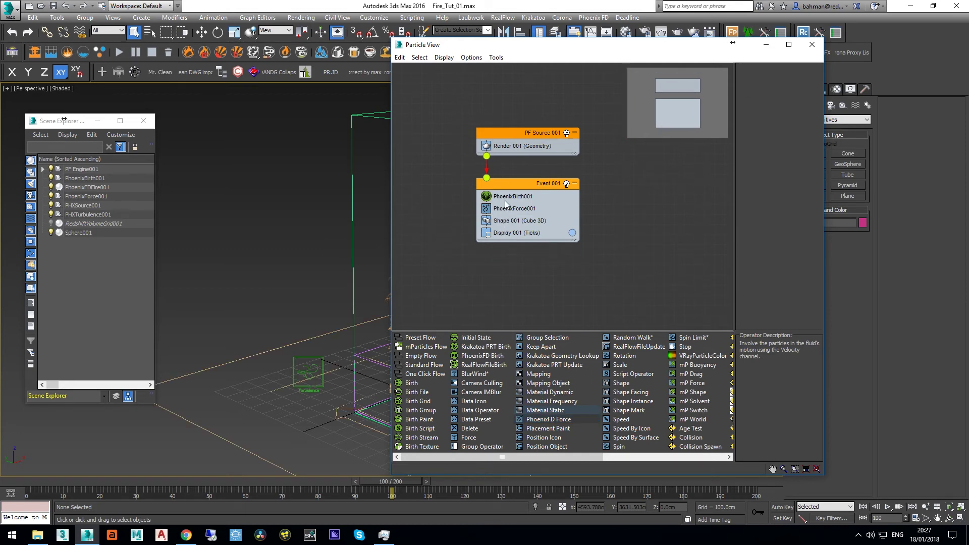
click(558, 142)
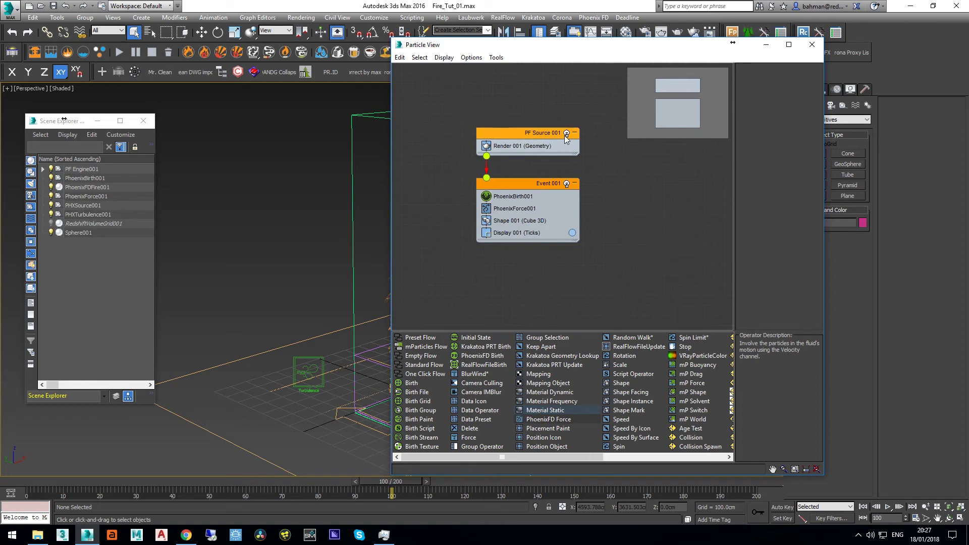
click(567, 134)
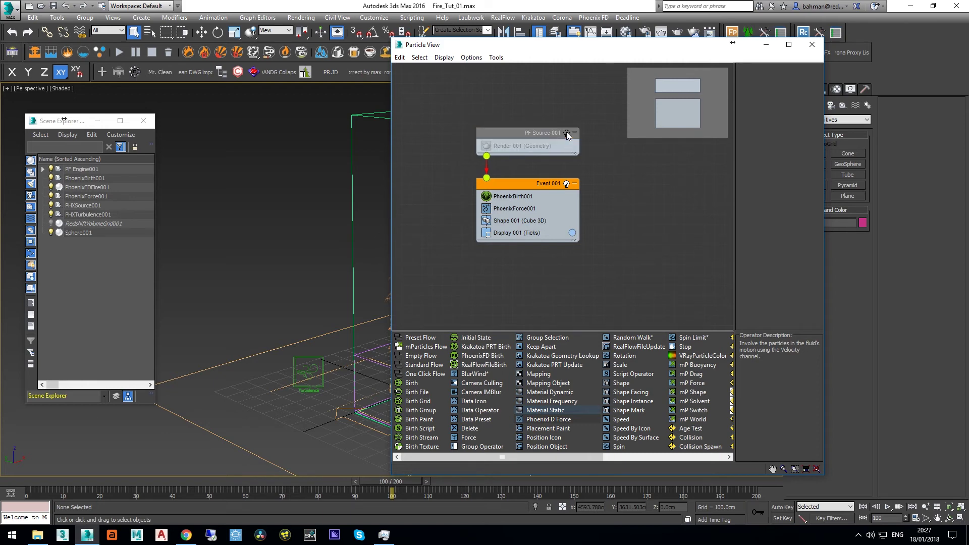
click(603, 198)
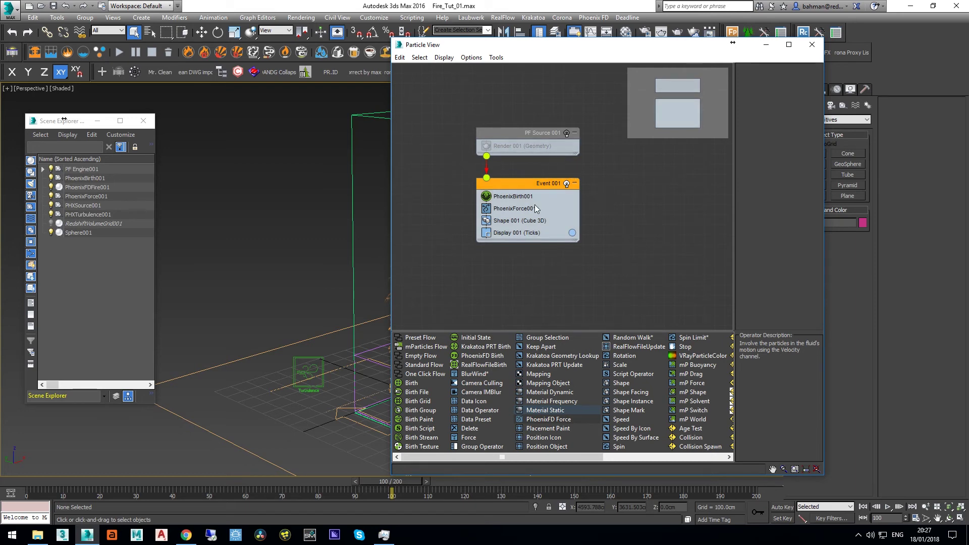
Assign PhoenixFDFire001 as the Phoenix node of both the PhoenixBirth001 and PhoenixForce001 operators in Event 001.
click(516, 200)
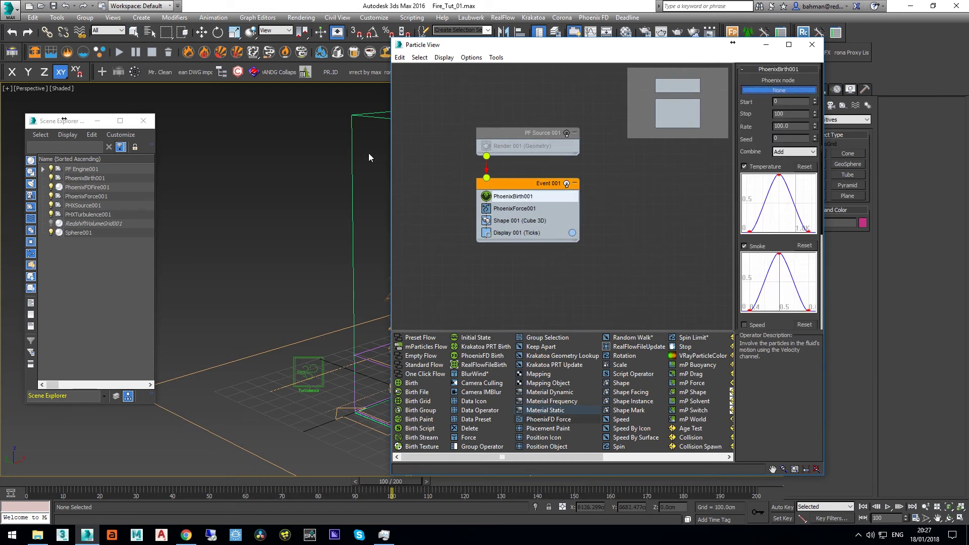
click(353, 115)
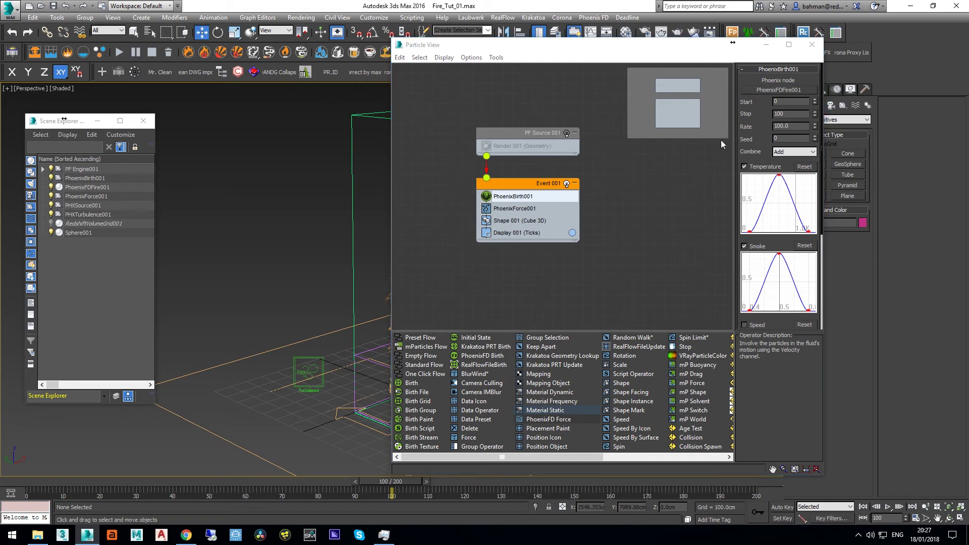
click(515, 208)
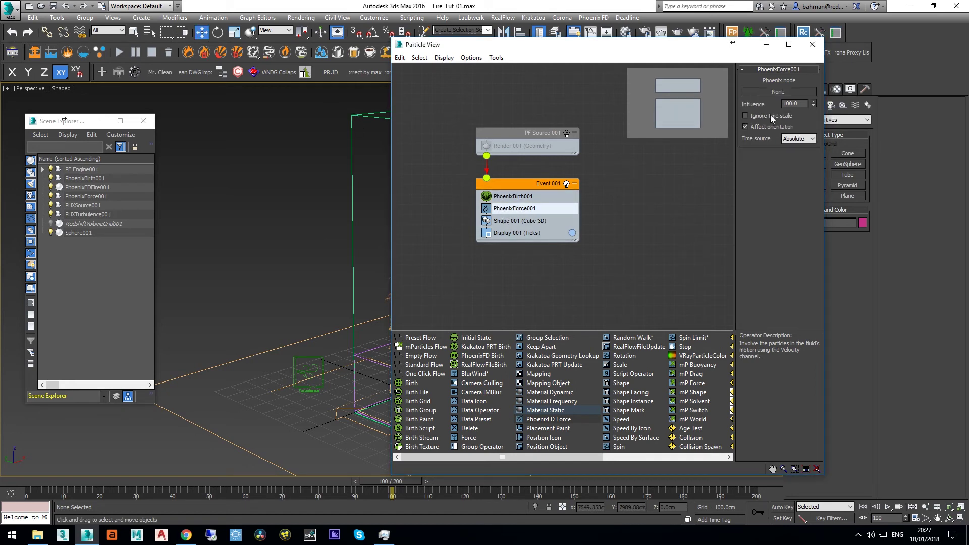
click(765, 94)
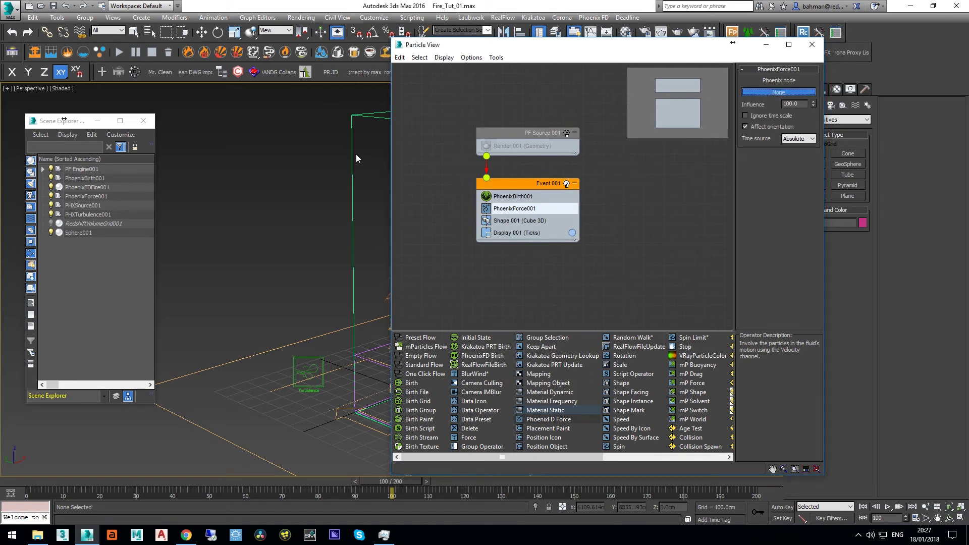
click(351, 117)
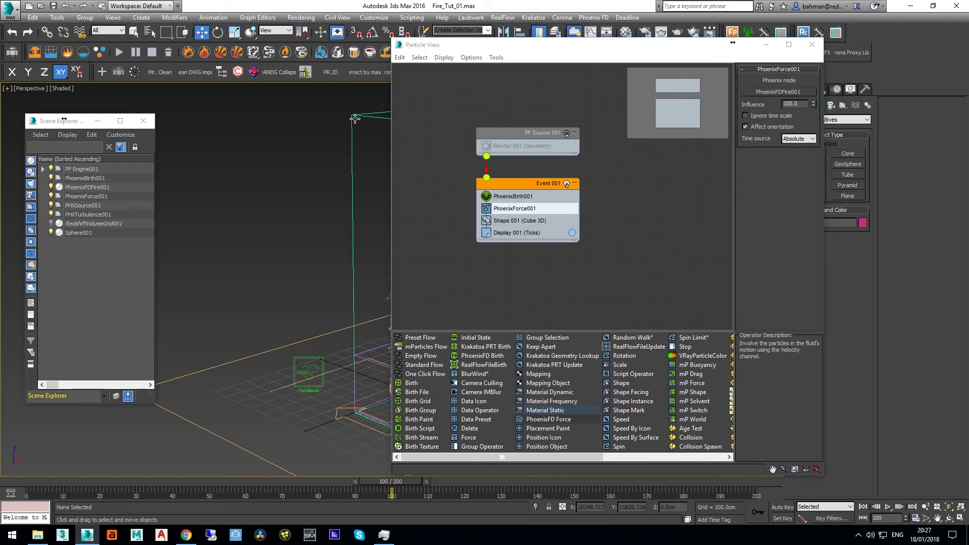
Set PhoenixBirth001's Stop to 200 and Rate to 5, and disable its Smoke channel.
click(511, 196)
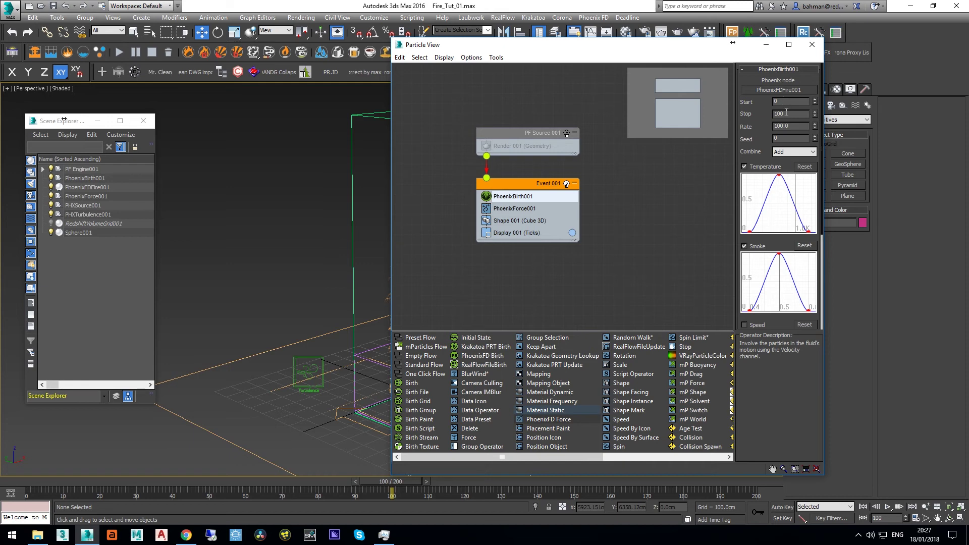
double_click(785, 113)
text(200)
double_click(791, 124)
text(5)
Raise the X coordinate of the start point on PhoenixBirth001's Temperature curve, and set the end point's X to 2000.
click(753, 222)
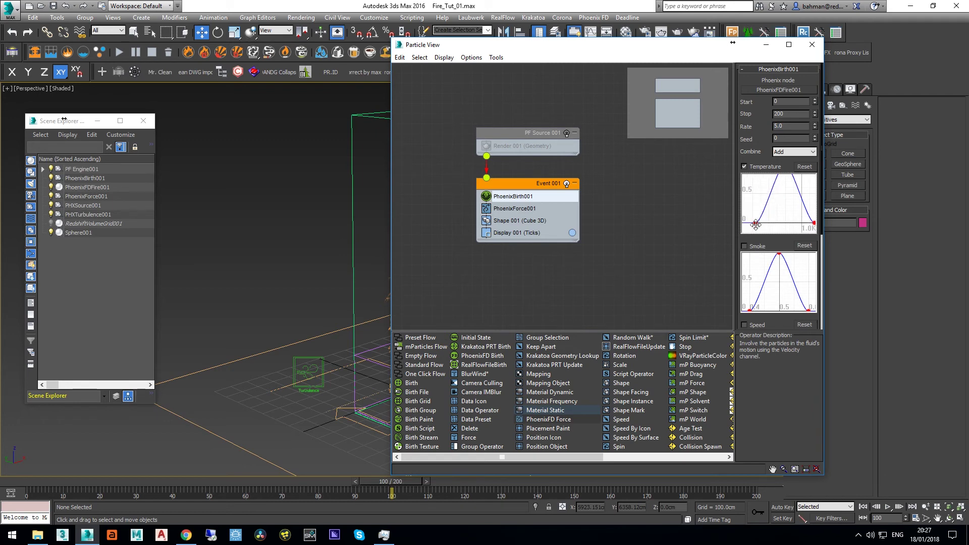
right_click(755, 223)
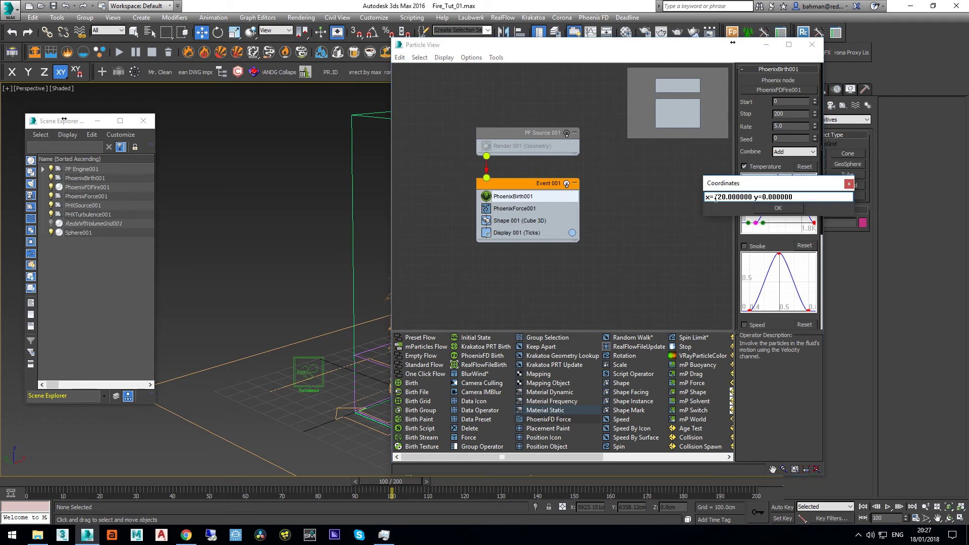
drag(715, 198, 752, 202)
text(2000)
click(766, 208)
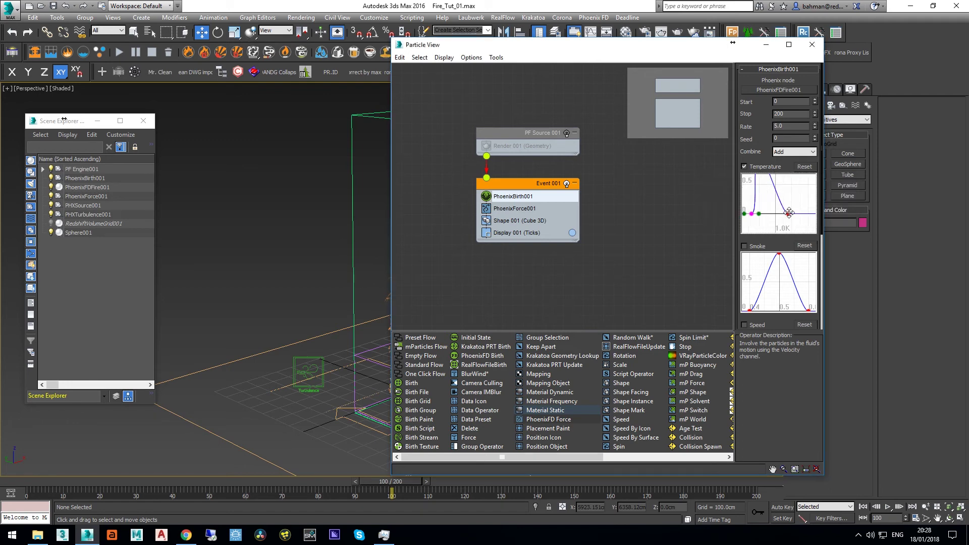
right_click(788, 218)
drag(714, 196, 756, 201)
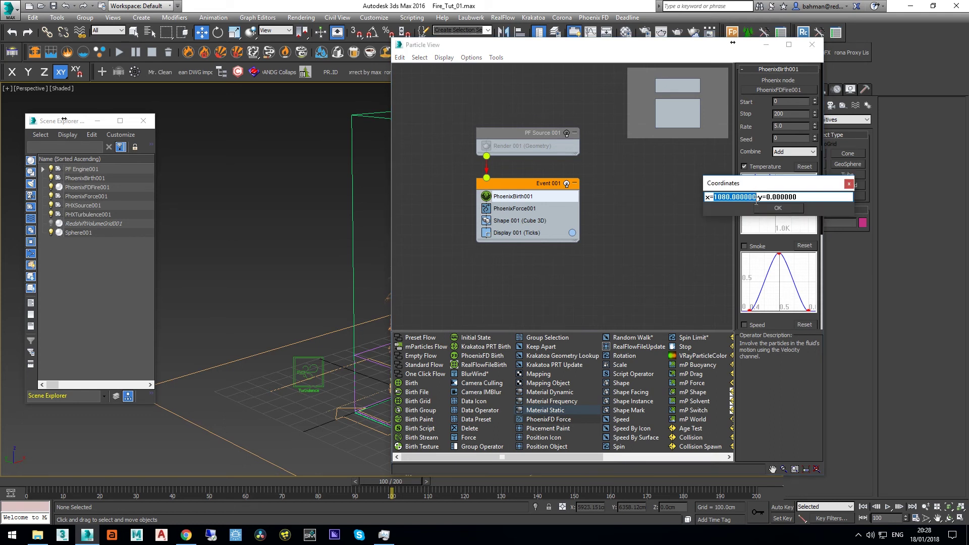
text(200)
click(777, 208)
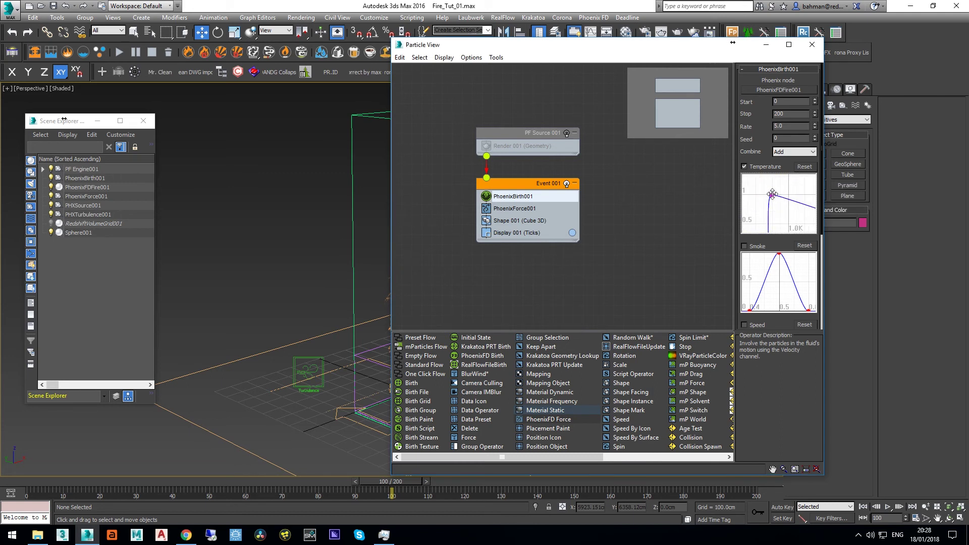
Set the peak point of PhoenixBirth001's Temperature curve to x=1500 and y=0.15.
right_click(772, 194)
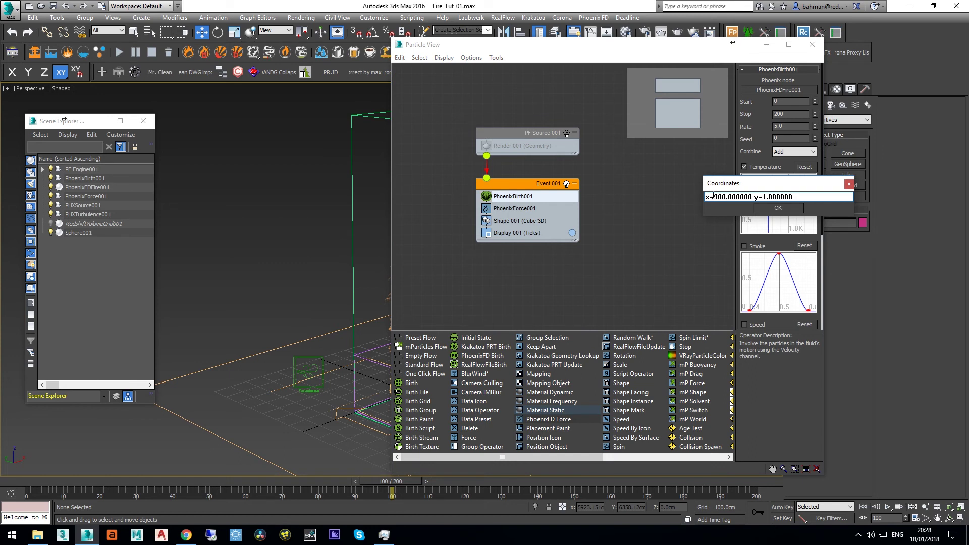
drag(713, 197, 737, 198)
text(1500)
drag(741, 197, 789, 200)
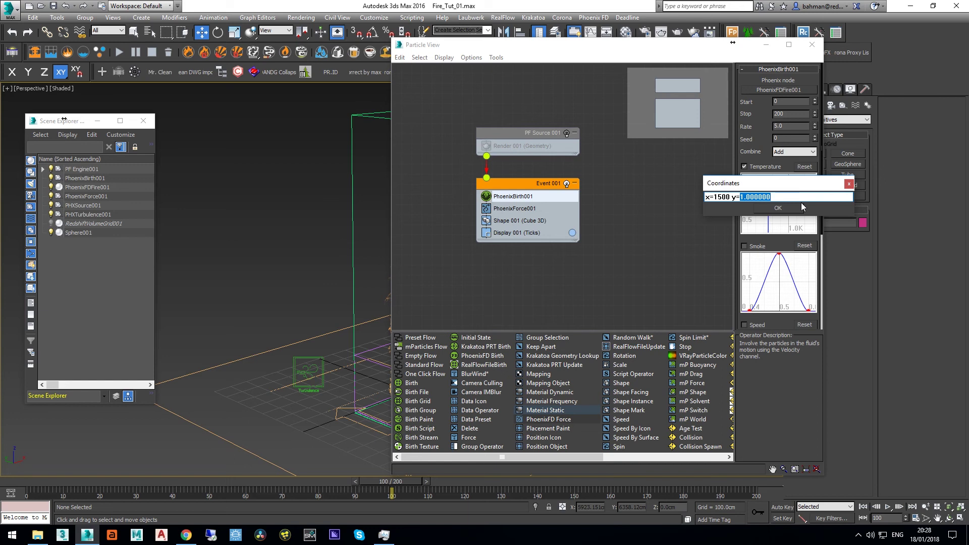
text(0.15)
click(778, 208)
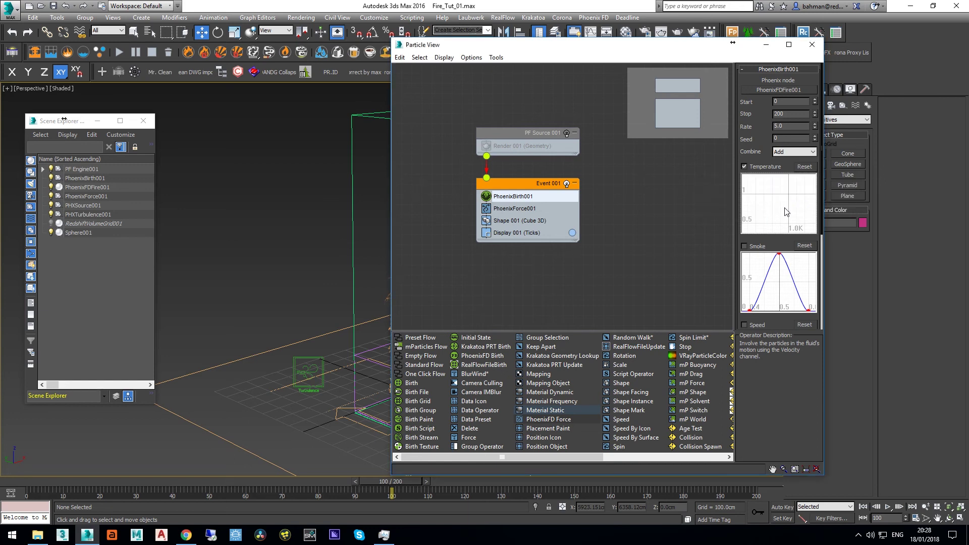
scroll(776, 207, down, 5)
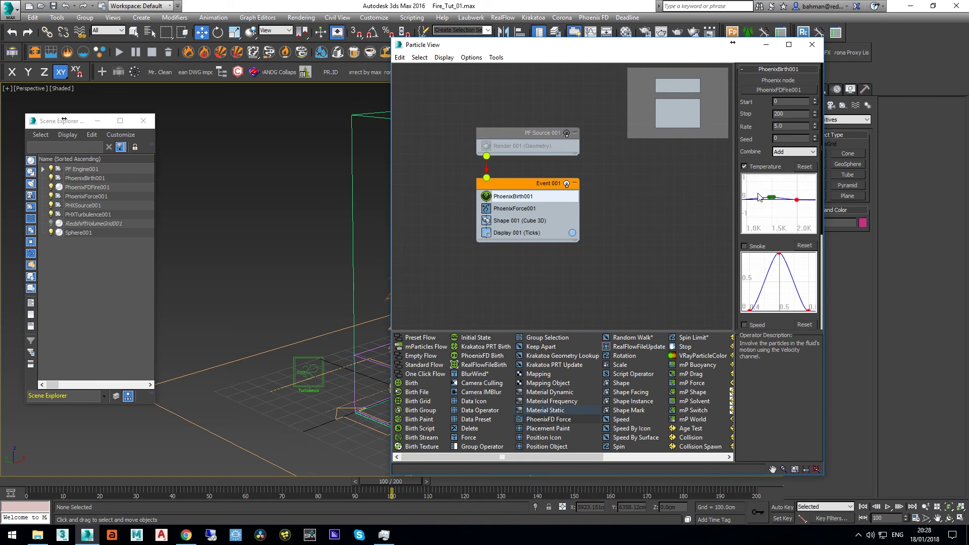
scroll(758, 196, up, 3)
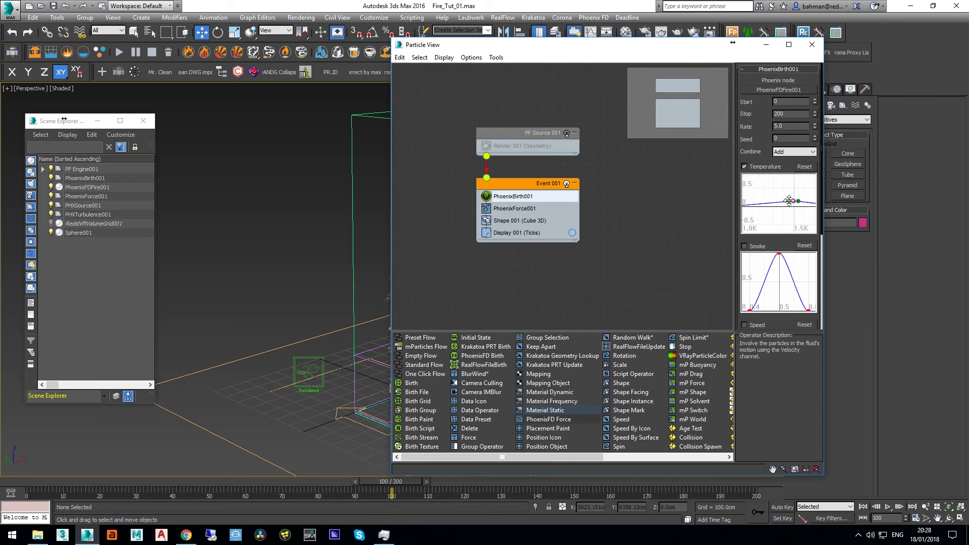
Make the Shape 001 particles Sphere 80-sides with a size of 1 cm, and enable Scale with 100% variation.
click(510, 209)
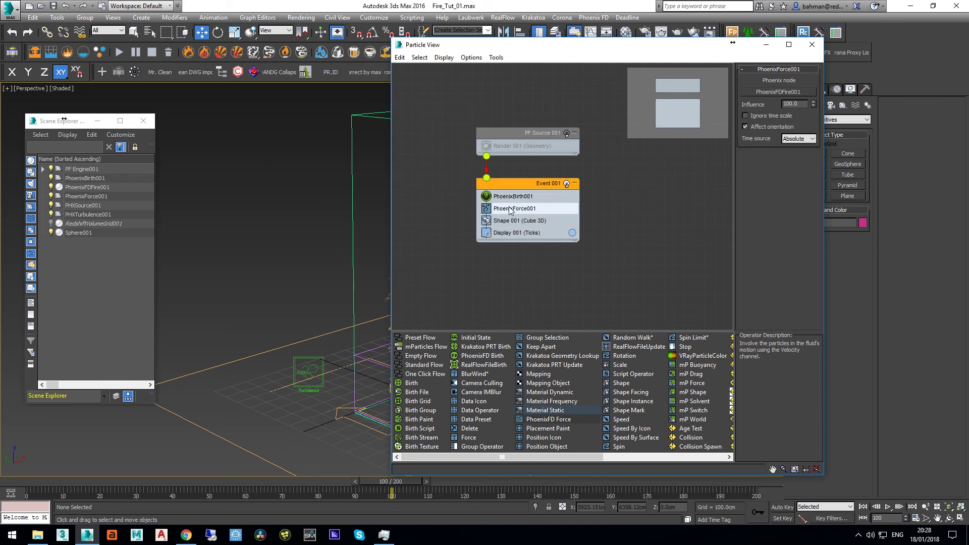
click(510, 223)
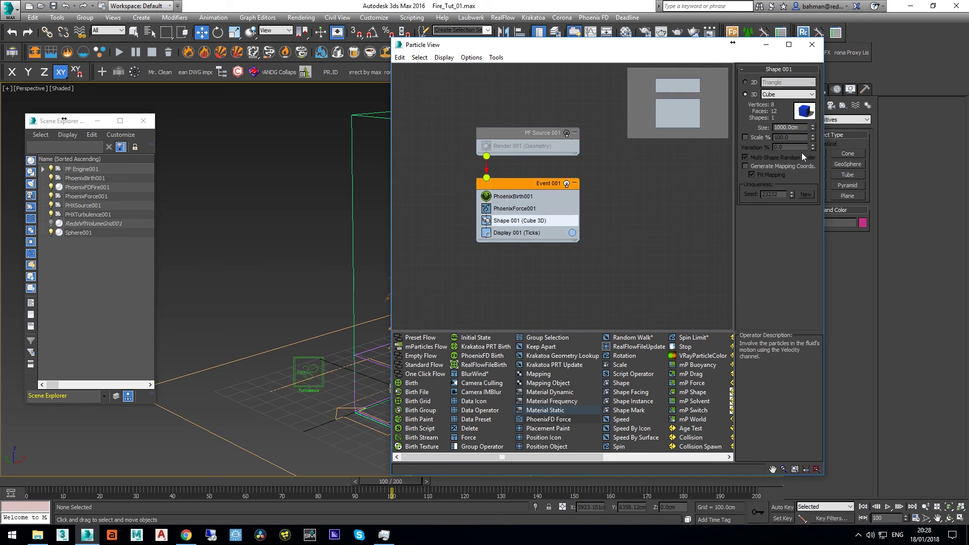
click(787, 94)
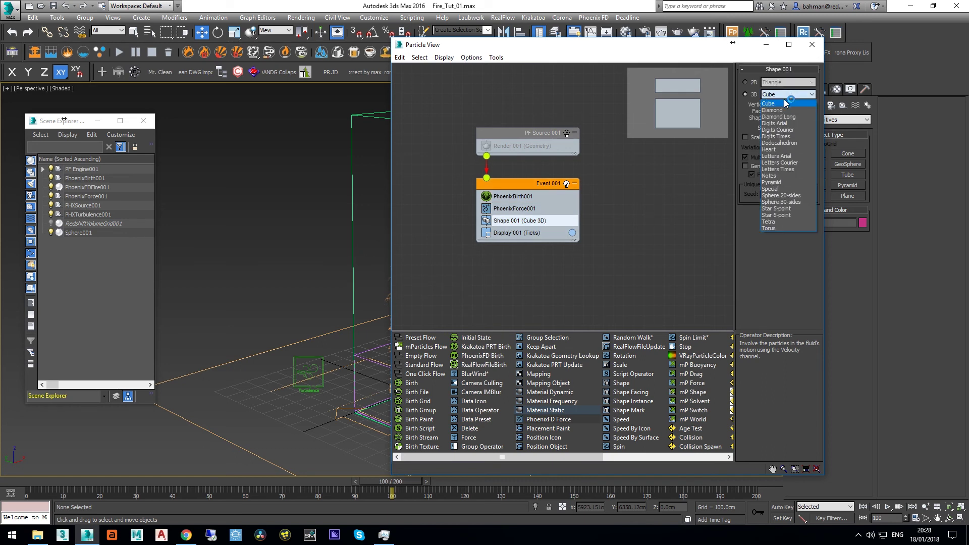
click(798, 202)
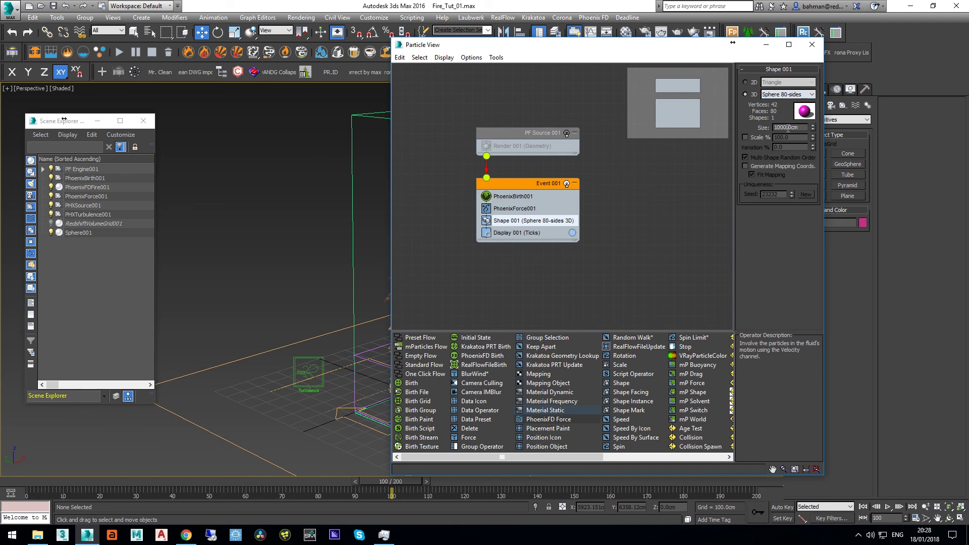
double_click(787, 127)
text(1)
key(Return)
click(745, 137)
double_click(780, 147)
text(1)
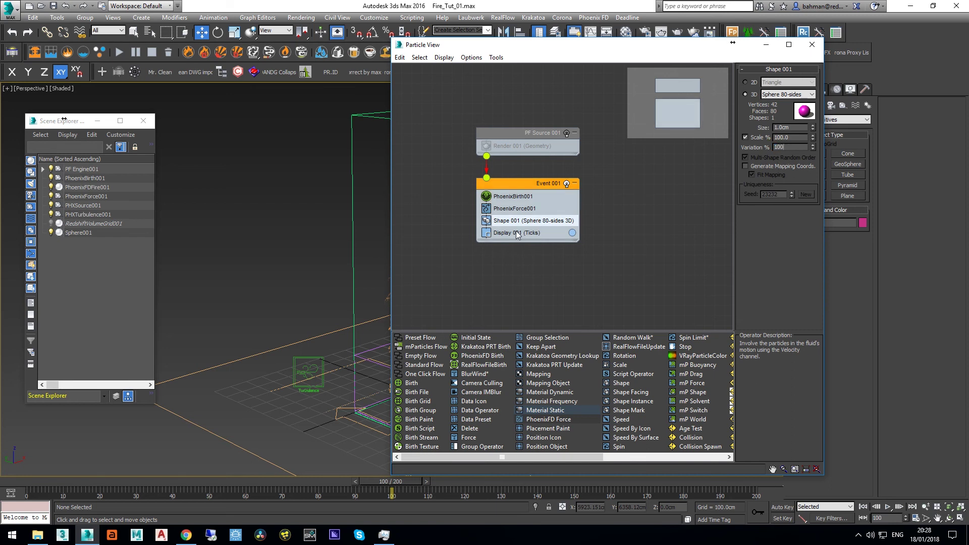
Add a Material Static operator below Shape 001 and assign it a new Redshift Incandescent material.
click(546, 411)
drag(545, 412, 494, 232)
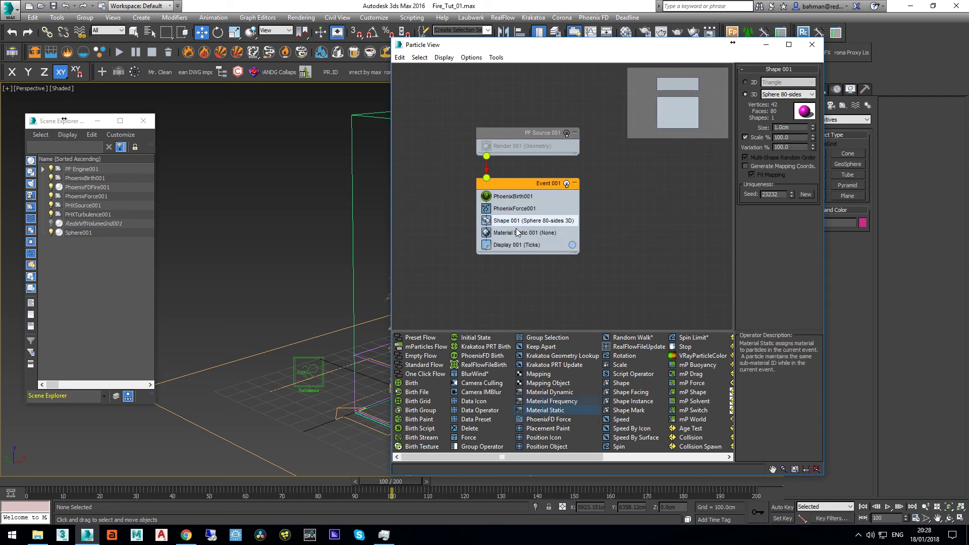
click(777, 92)
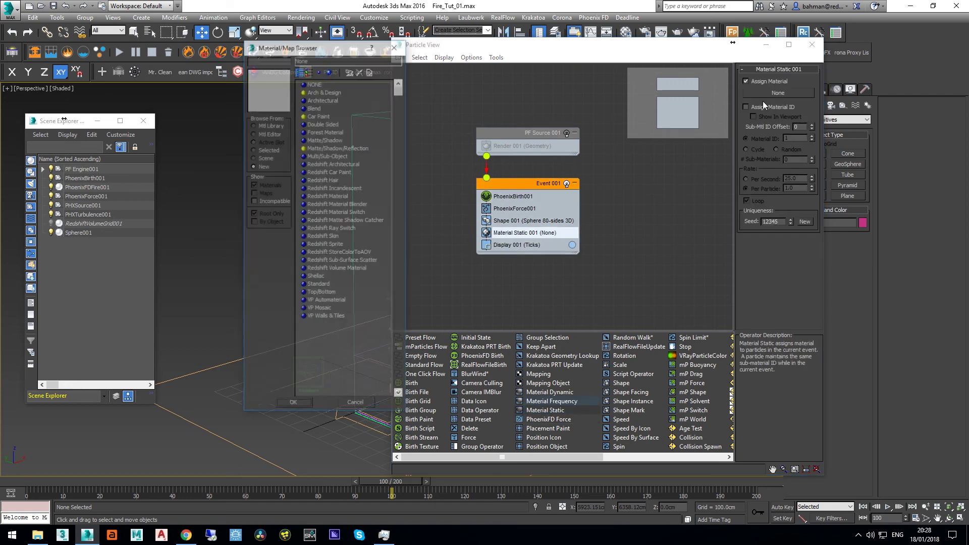
click(336, 191)
click(293, 405)
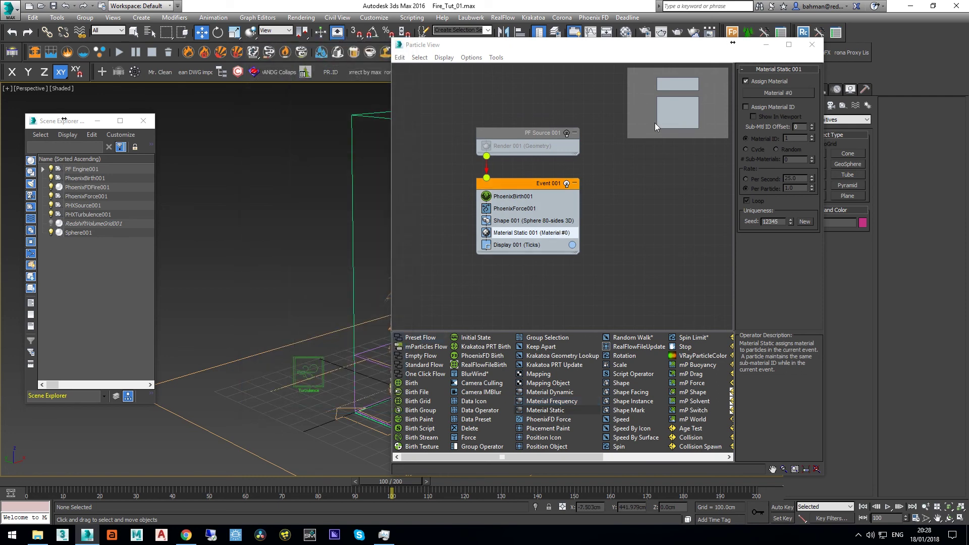
Add a Delete operator below Material Static 001 that removes particles by age, with life span 3 and variation 2.
drag(473, 429, 520, 243)
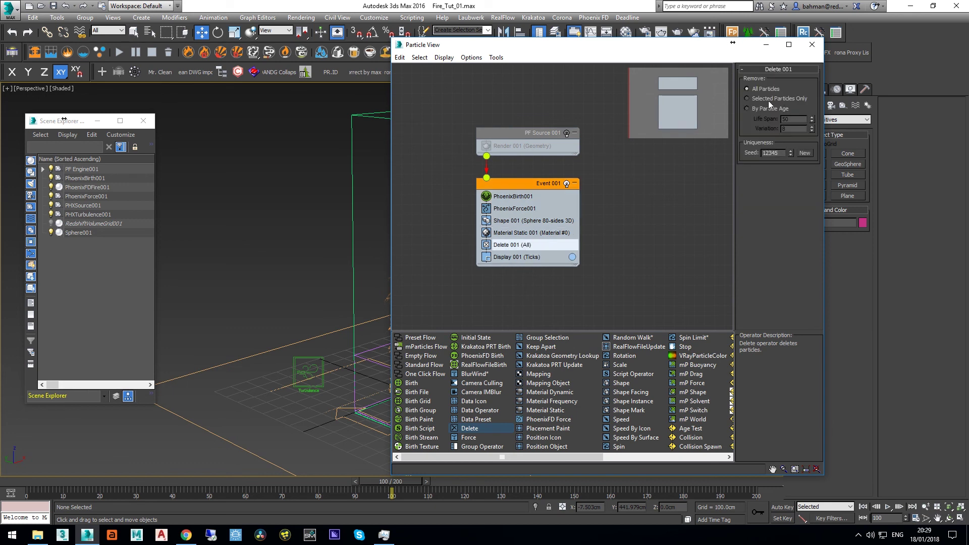
click(768, 109)
click(798, 119)
text(3)
click(793, 128)
Set the Display 001 operator's type to Geometry.
click(508, 258)
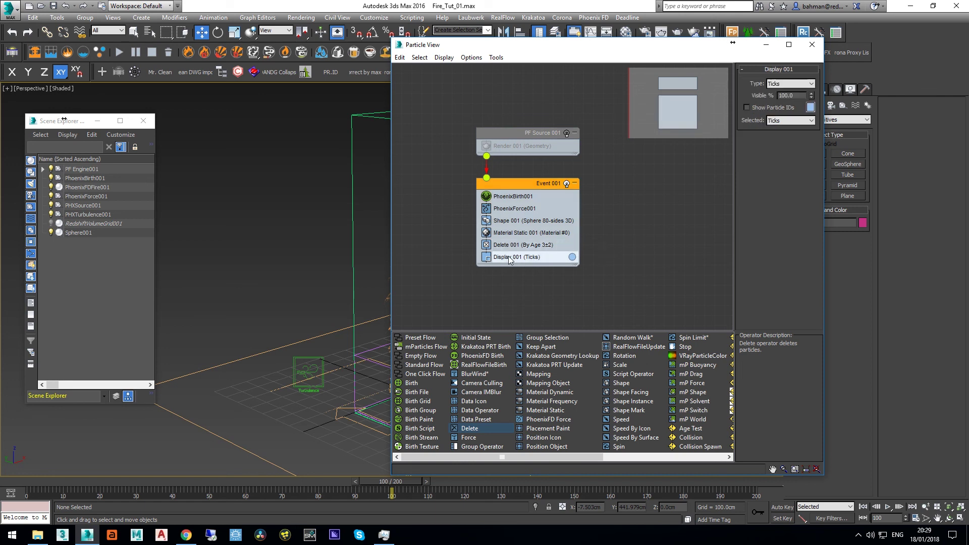
click(772, 84)
click(779, 132)
Add a Cache Disk operator below Render 001 in PF Source 001 and set it to be used at Viewport/Render.
middle_drag(634, 270, 579, 272)
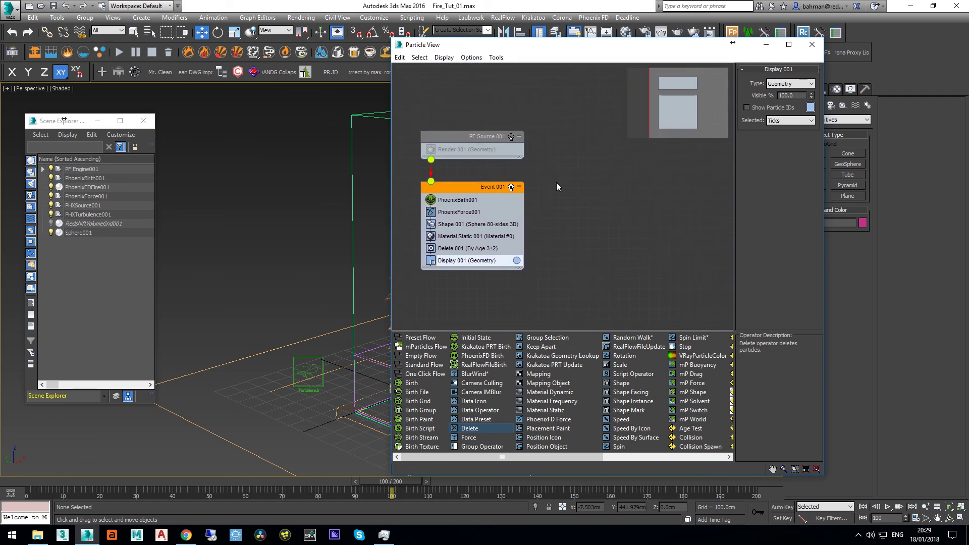
drag(570, 455, 706, 462)
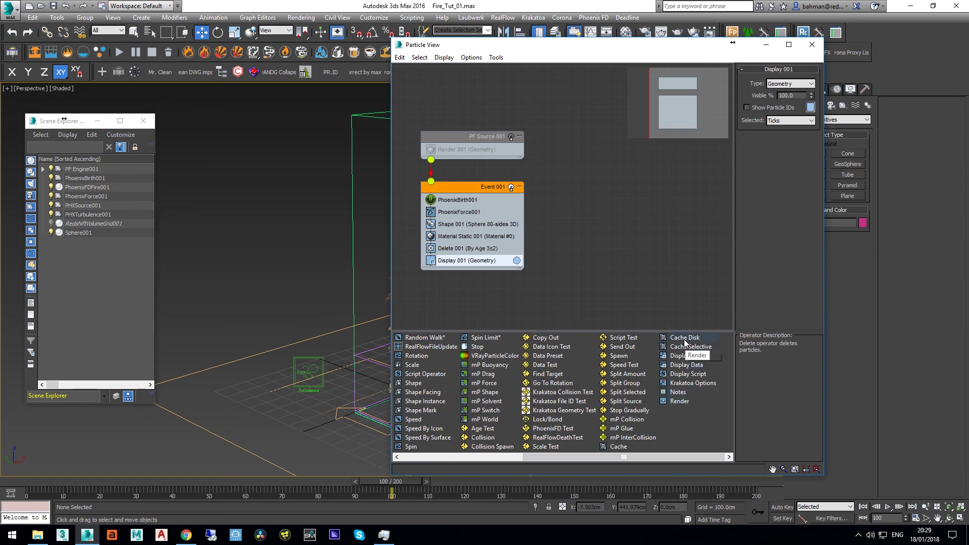
drag(682, 336, 447, 160)
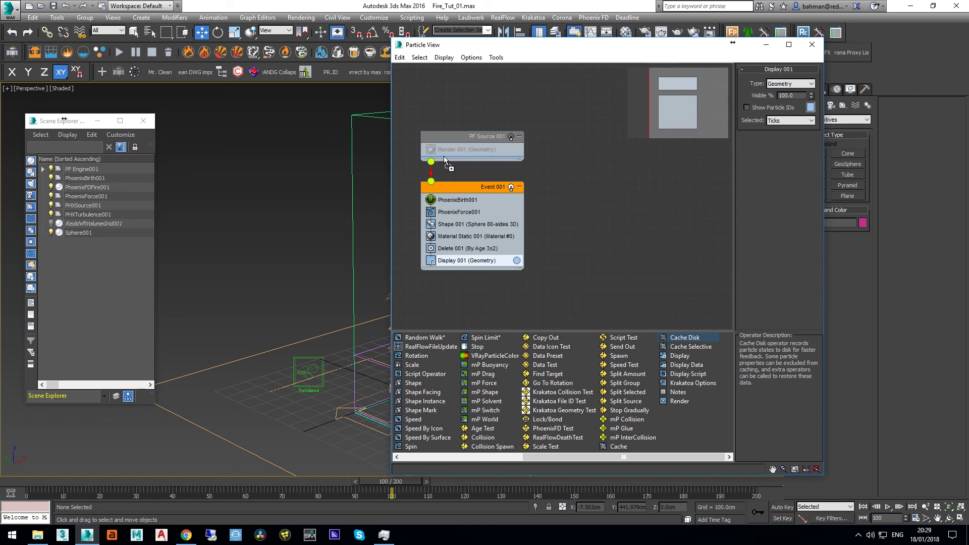
click(450, 160)
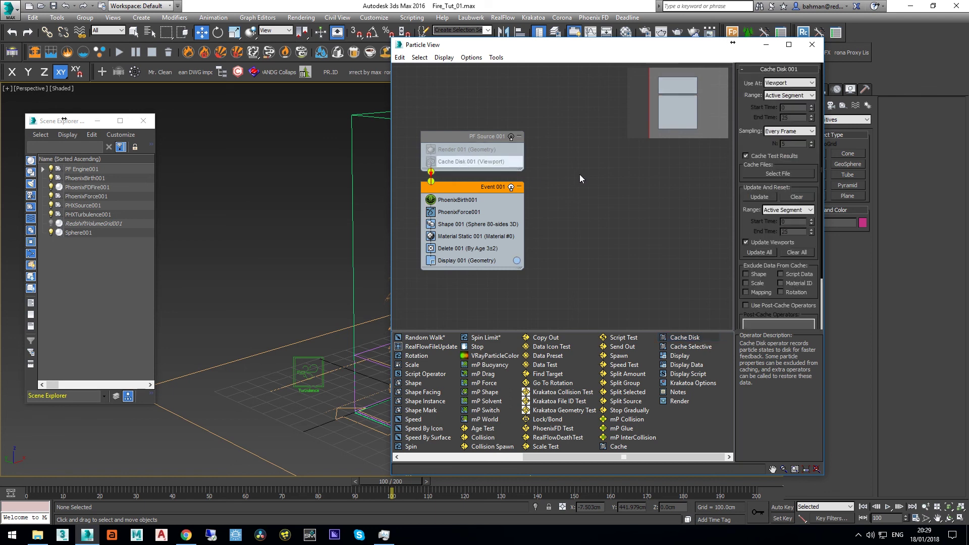
click(785, 83)
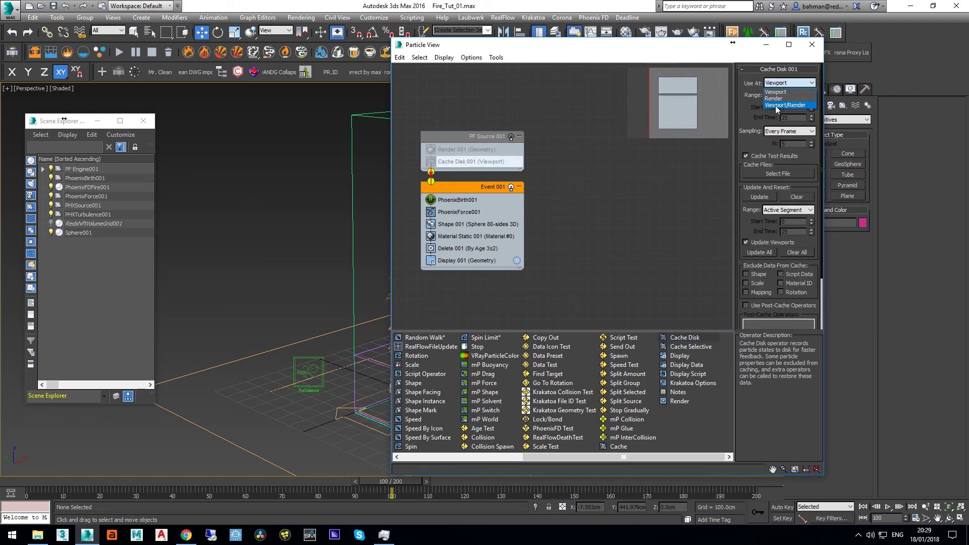
click(775, 105)
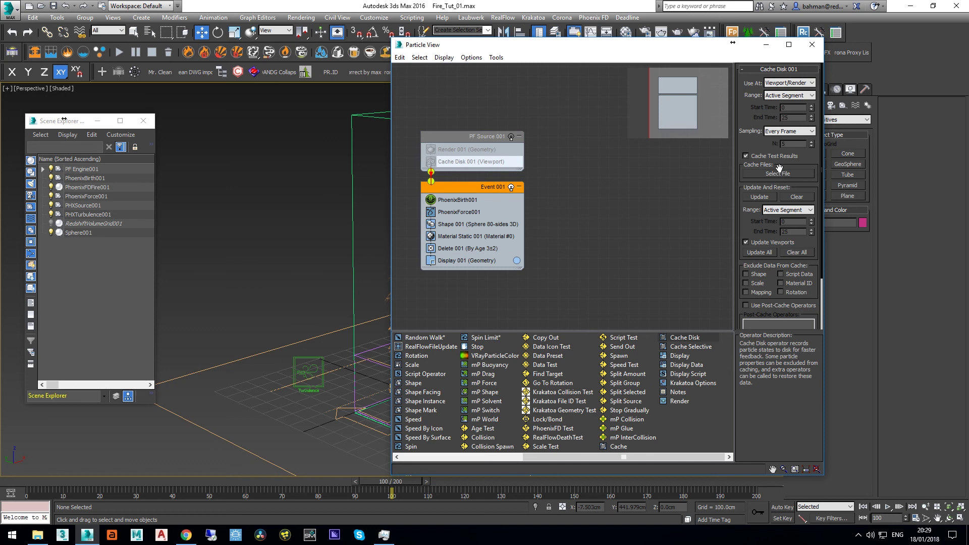